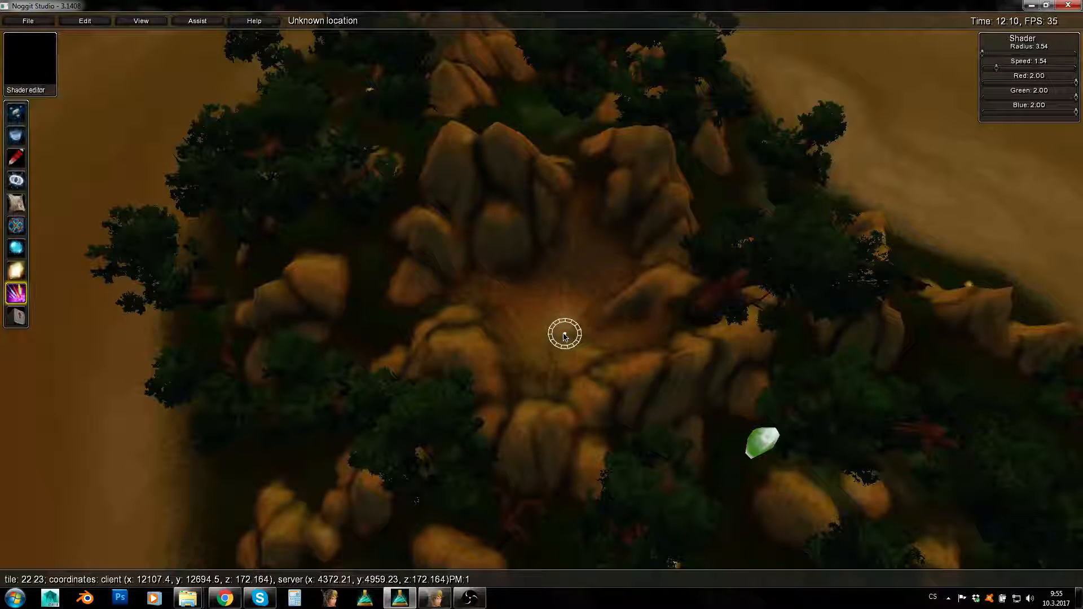
# Lightly tint the clearing, then orbit and pull back to frame the rocky crater clearing
pyautogui.moveTo(561, 333); pyautogui.dragTo(537, 345)
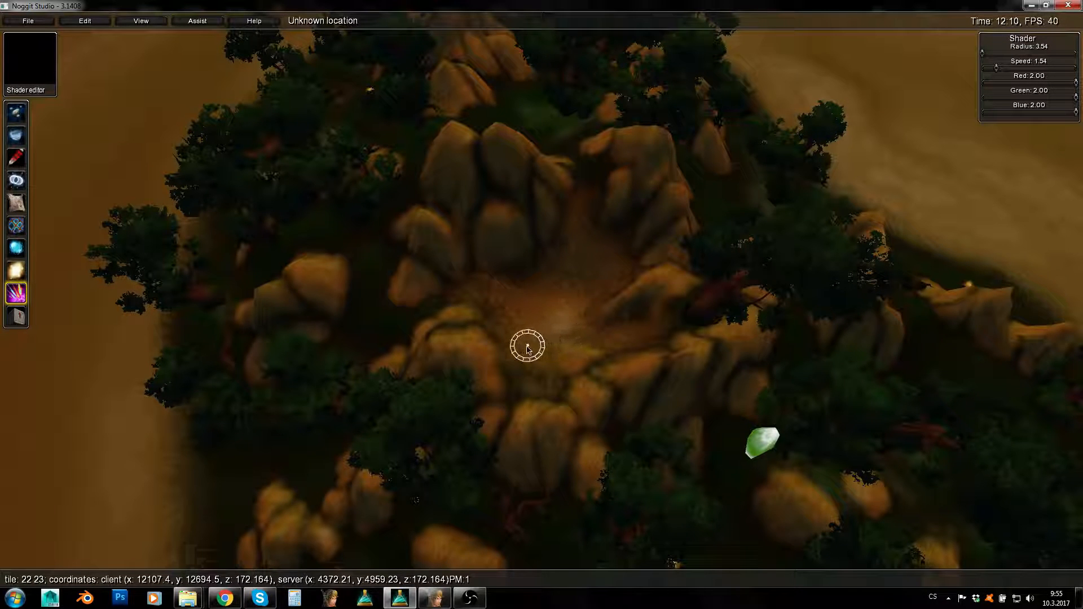
pyautogui.press('w')
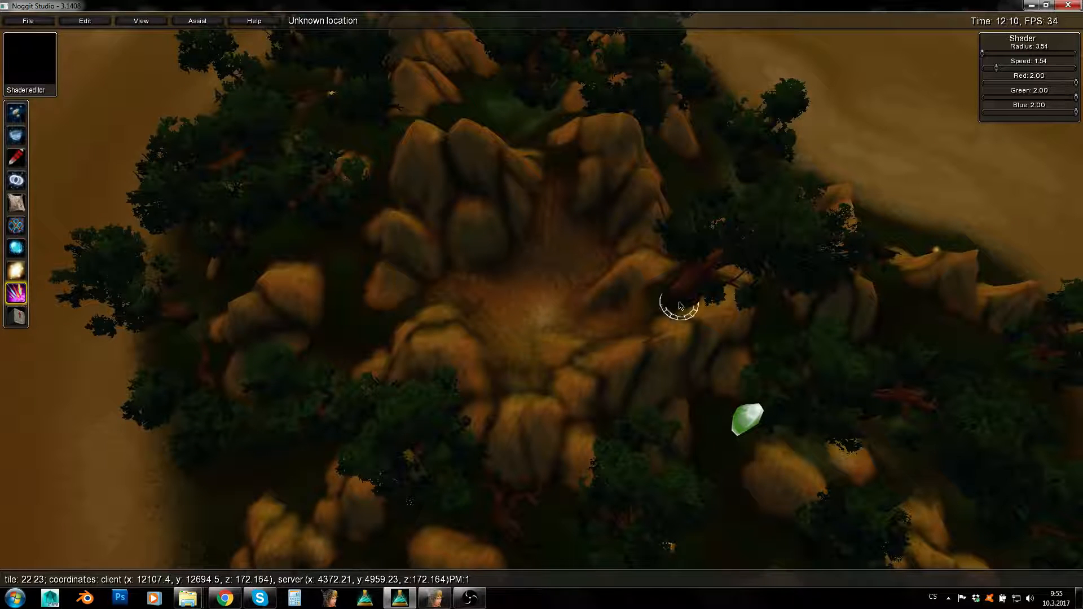
pyautogui.moveTo(680, 306); pyautogui.dragTo(430, 310, button='right')
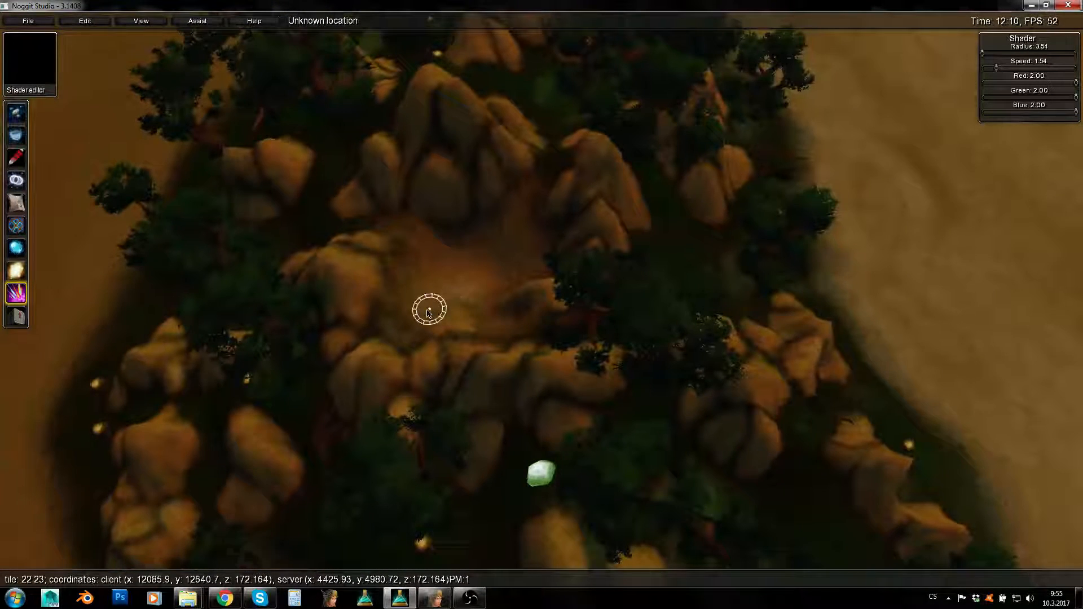
pyautogui.moveTo(432, 329); pyautogui.dragTo(476, 347, button='right')
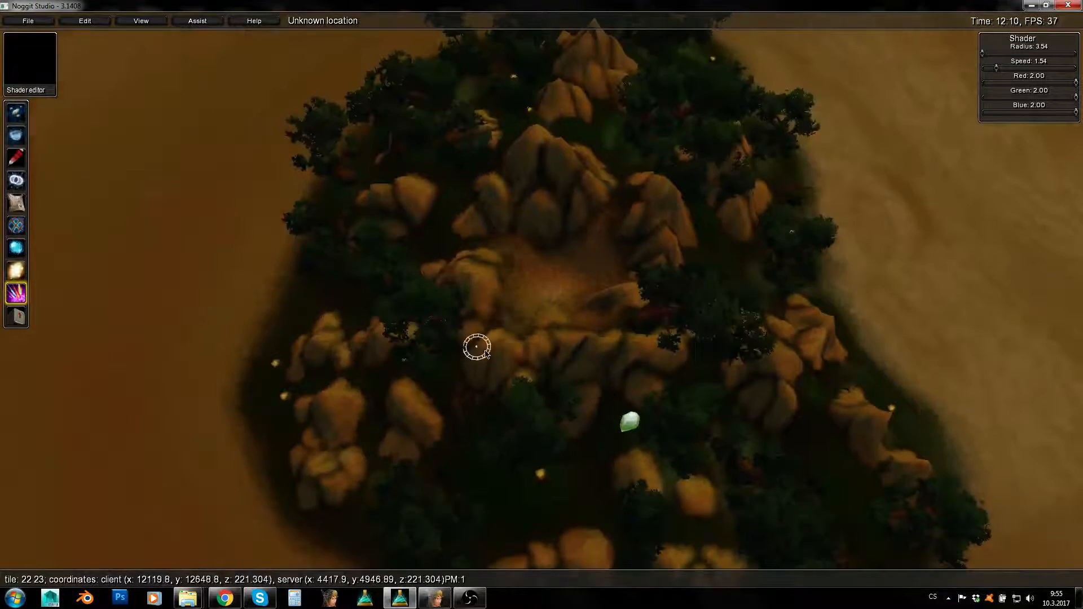
pyautogui.scroll(3, 407, 326)
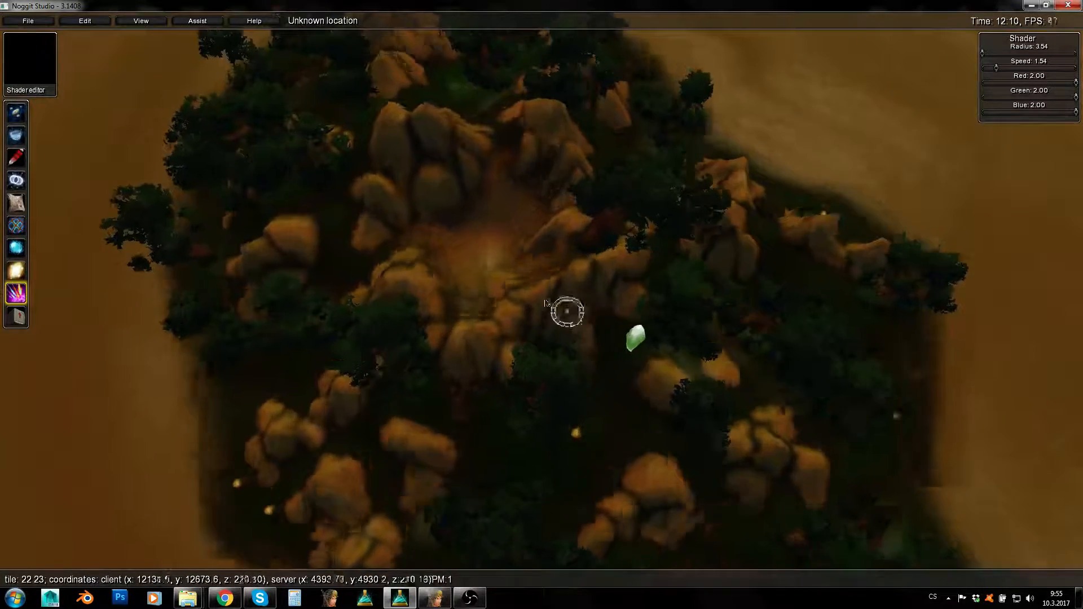
pyautogui.scroll(5, 443, 277)
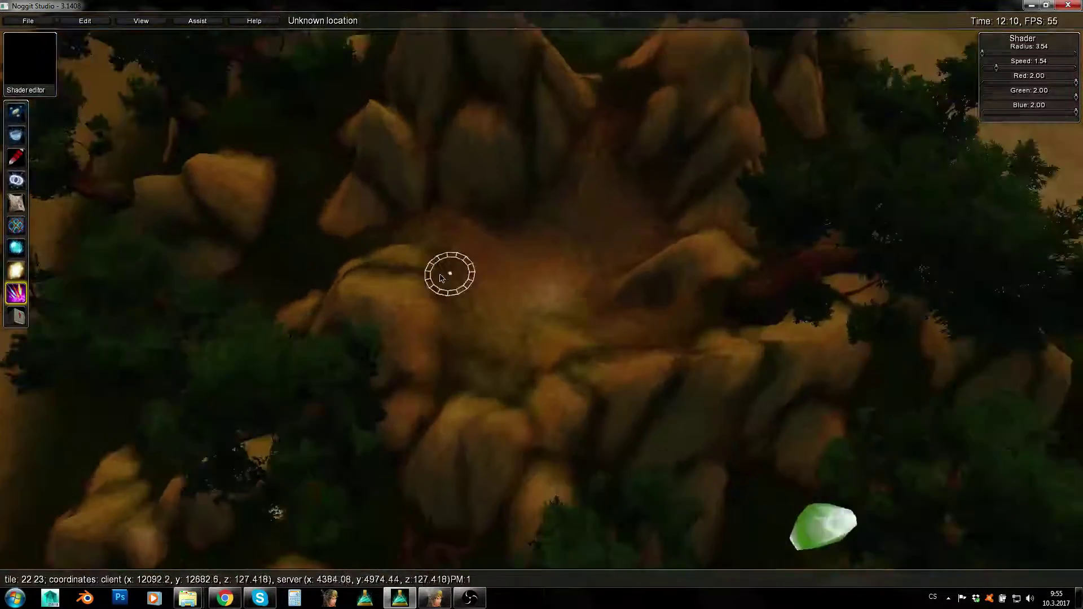
pyautogui.moveTo(442, 277); pyautogui.dragTo(464, 311, button='right')
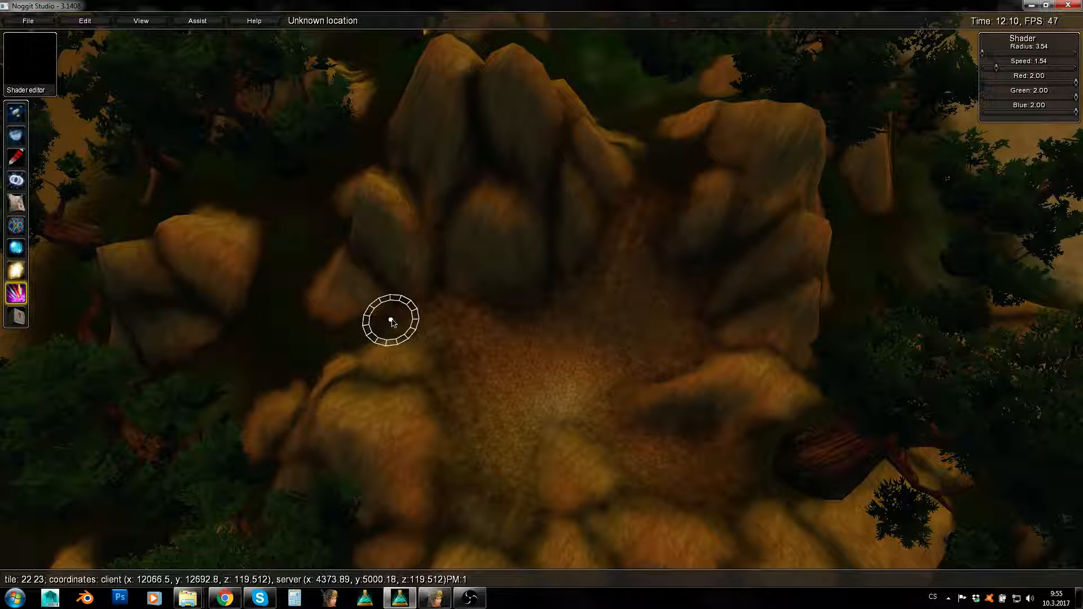
# Switch to texture painting and browse terrain textures while flying around the crater hill
pyautogui.hotkey('ctrl', '2')
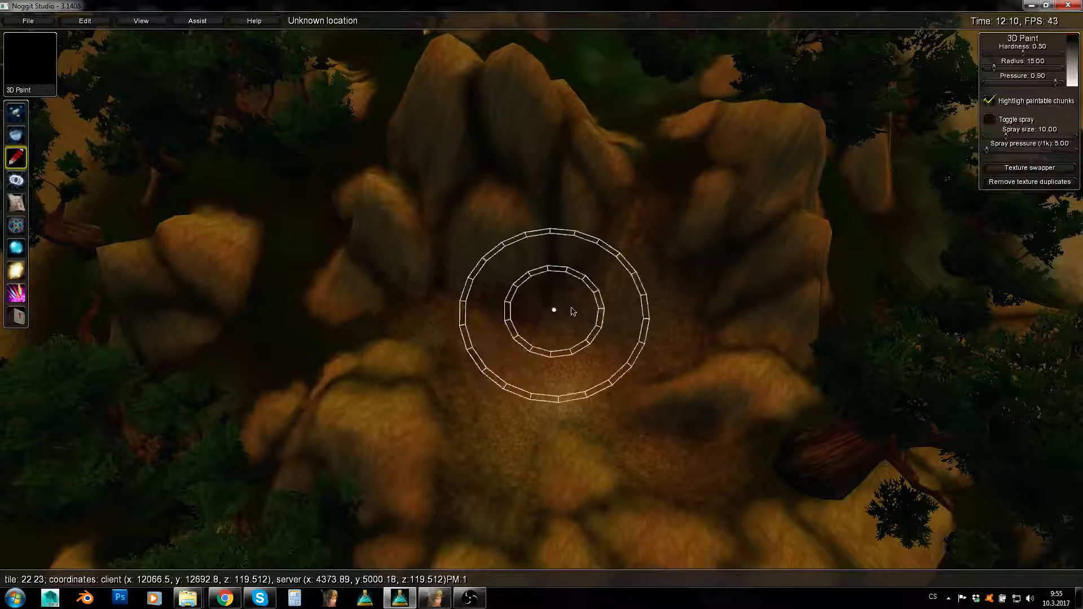
pyautogui.keyDown('ctrl'); pyautogui.click(576, 373); pyautogui.keyUp('ctrl')
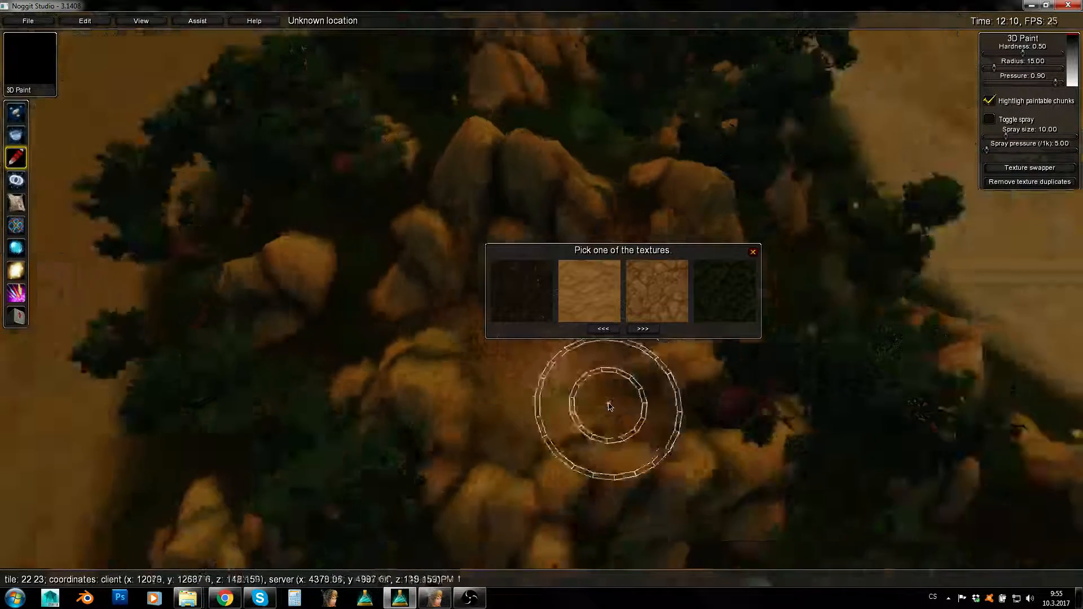
pyautogui.press('s')
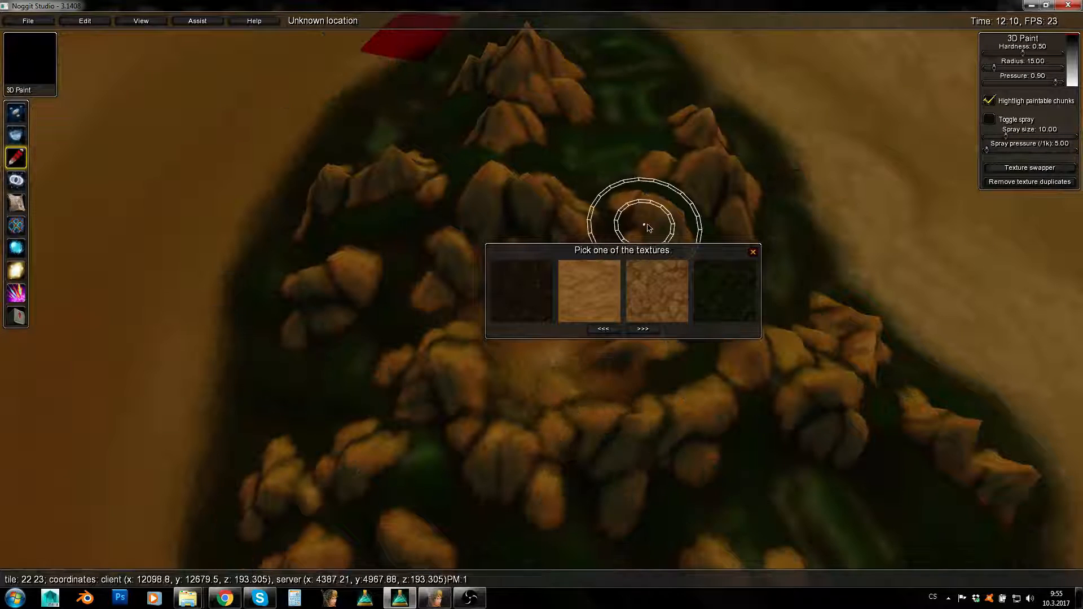
pyautogui.press('s')
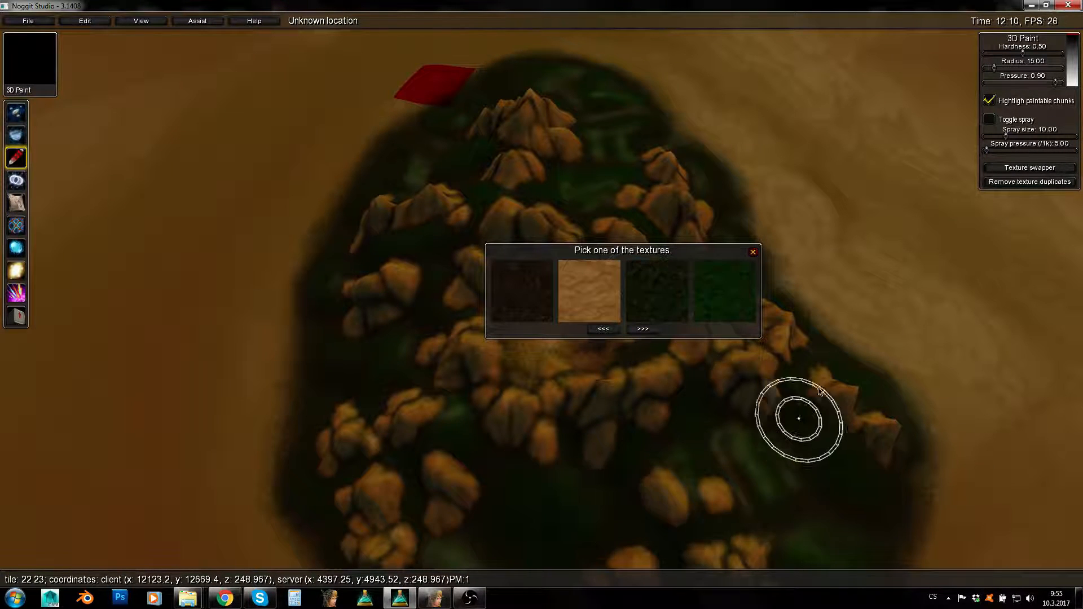
pyautogui.press('w')
pyautogui.press('Escape')
pyautogui.press('w')
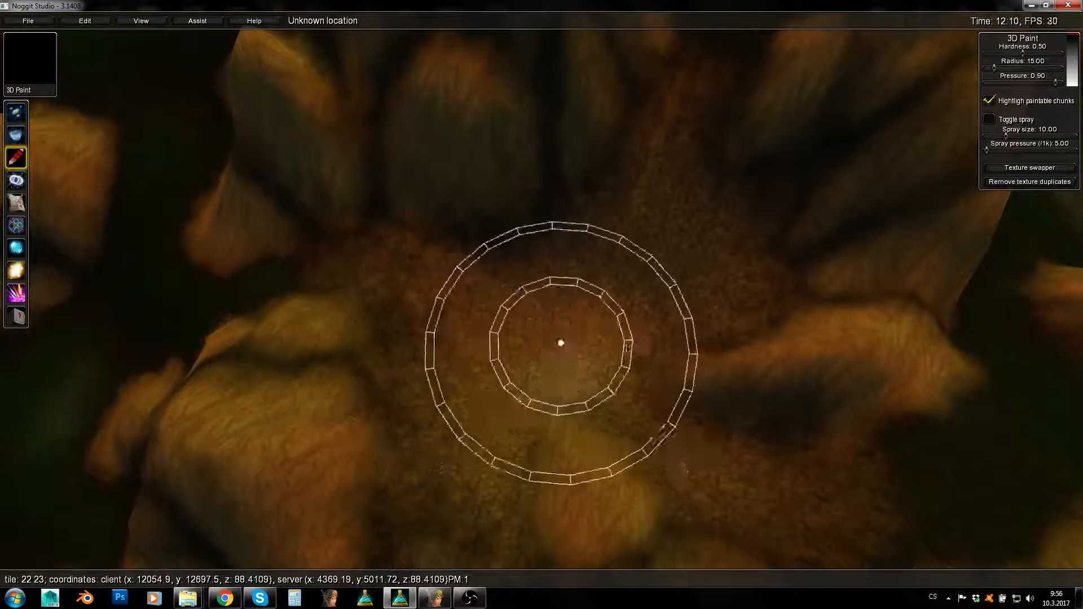
pyautogui.press('s')
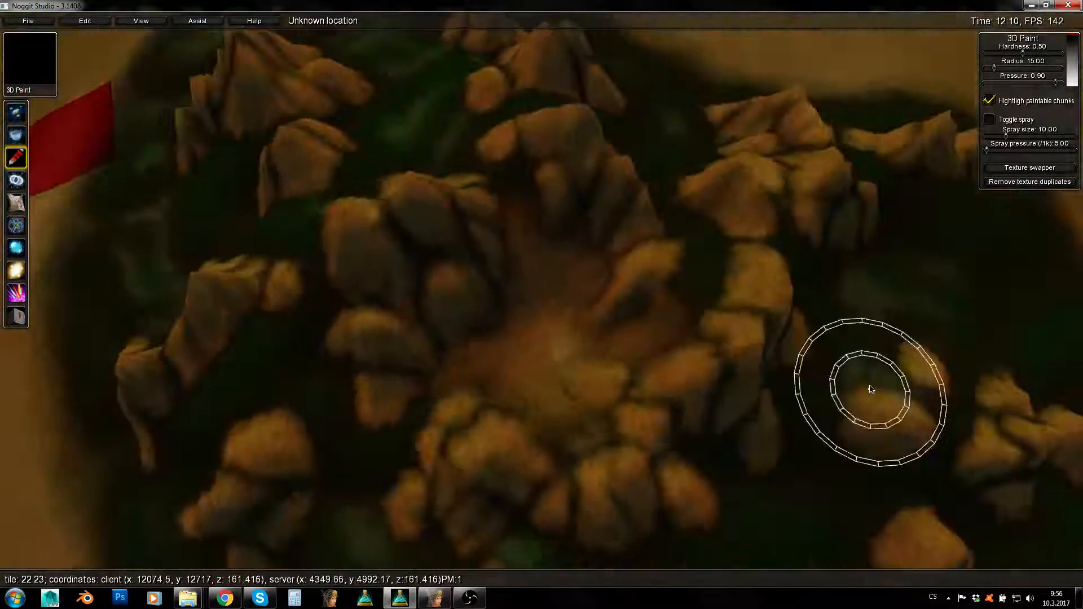
pyautogui.press('s')
pyautogui.moveTo(740, 330)
pyautogui.mouseDown(button='right')
pyautogui.moveTo(786, 254)
pyautogui.moveTo(271, 381)
pyautogui.mouseUp(button='right')
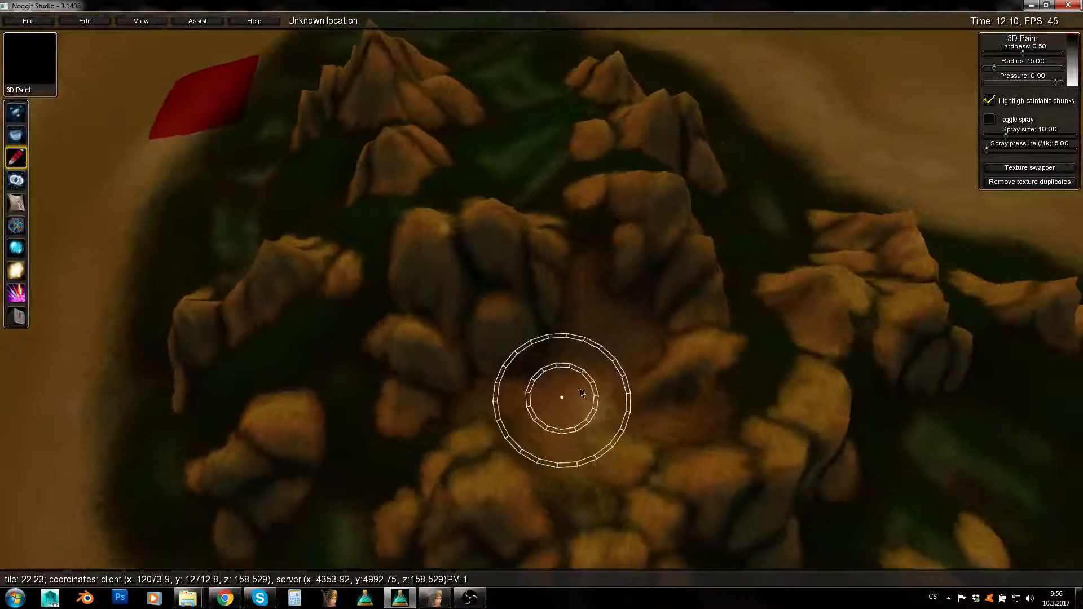
# Dismiss the texture choices without applying one and return to shader painting over the crater
pyautogui.keyDown('ctrl'); pyautogui.click(575, 397); pyautogui.keyUp('ctrl')
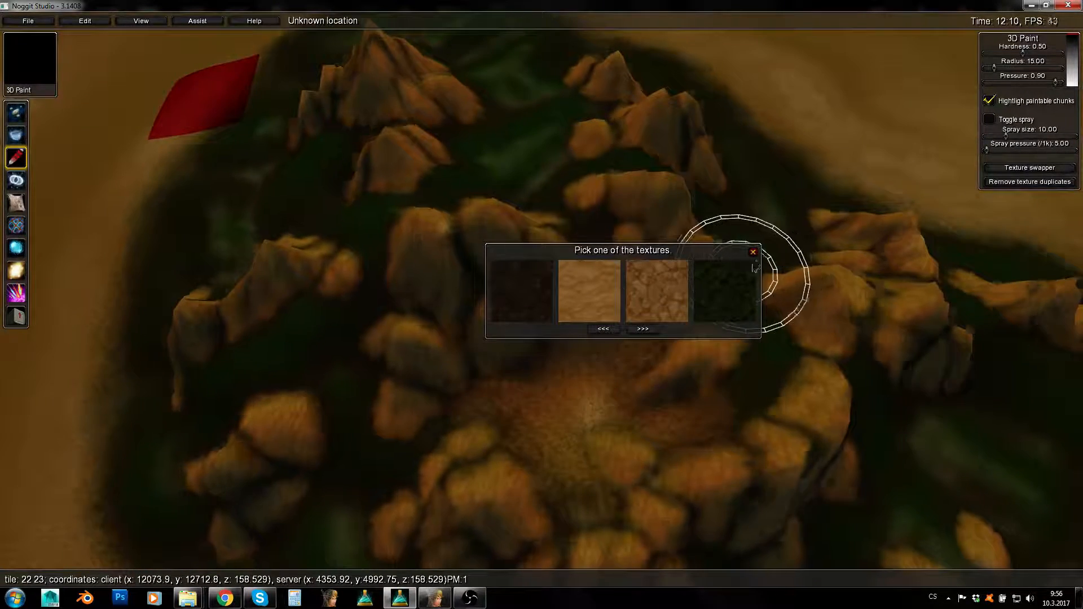
pyautogui.press('Escape')
pyautogui.moveTo(643, 279); pyautogui.dragTo(590, 311, button='right')
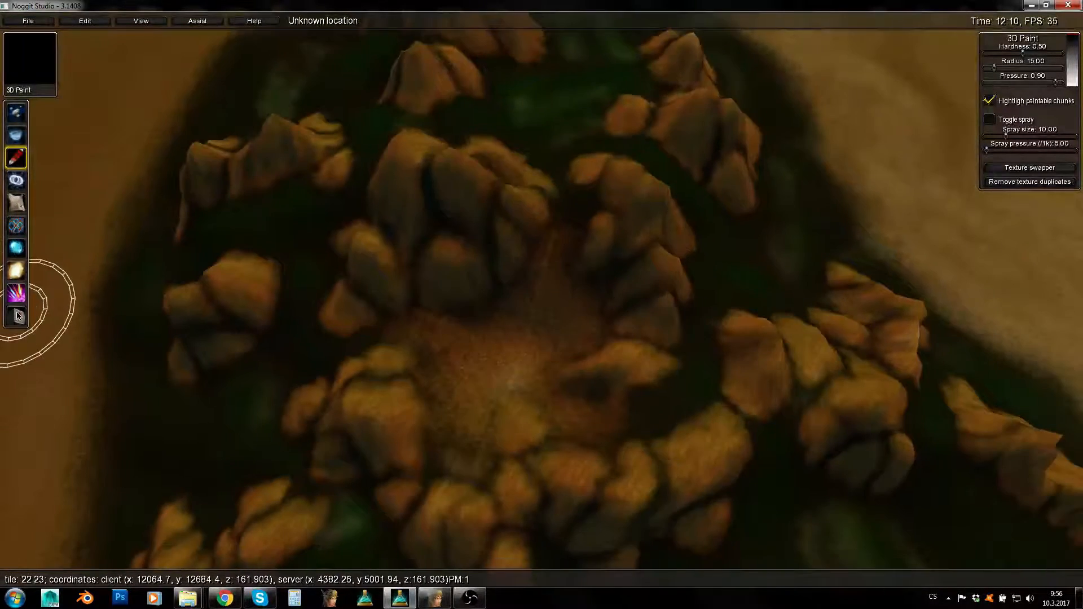
pyautogui.click(18, 292)
pyautogui.moveTo(527, 328); pyautogui.dragTo(641, 322, button='right')
# Set the shading colour to black (red, green, blue 0) and darken the crater floor
pyautogui.moveTo(339, 149); pyautogui.dragTo(364, 153, button='right')
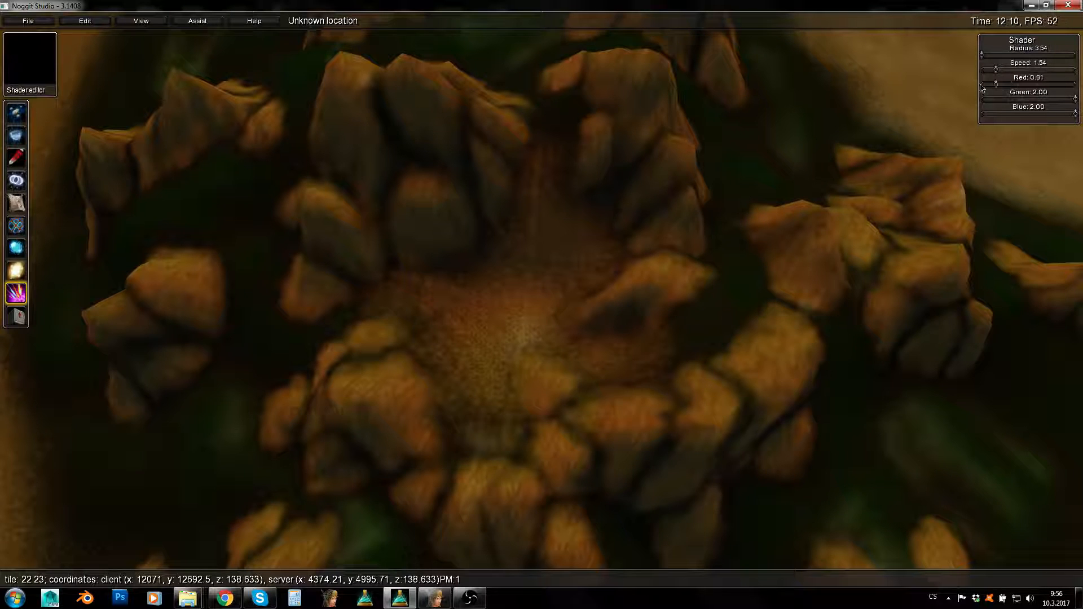
pyautogui.moveTo(1004, 121); pyautogui.dragTo(972, 114)
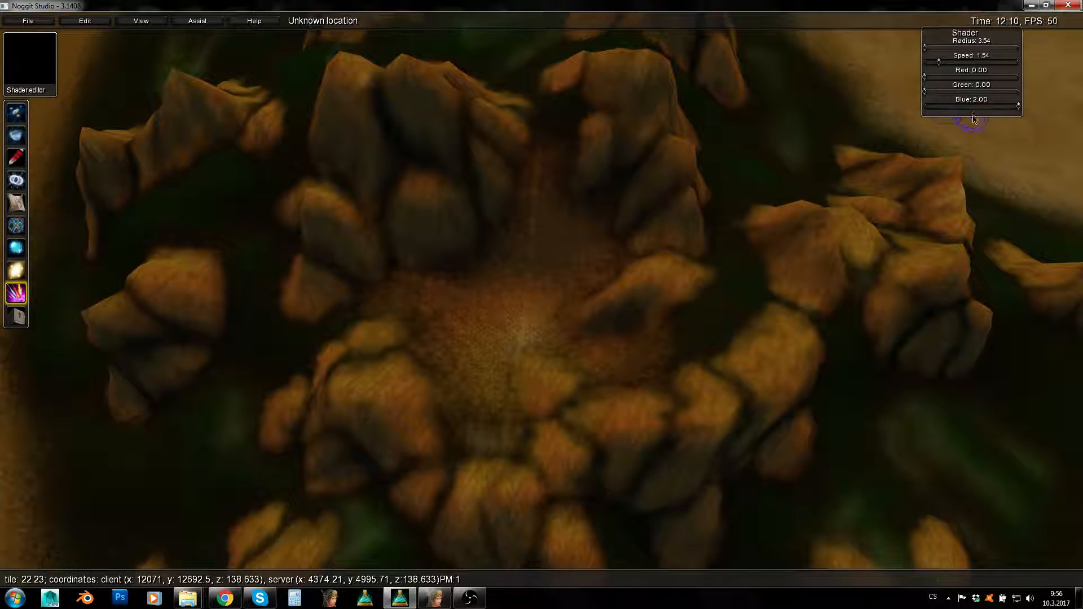
pyautogui.moveTo(976, 48); pyautogui.dragTo(1033, 64)
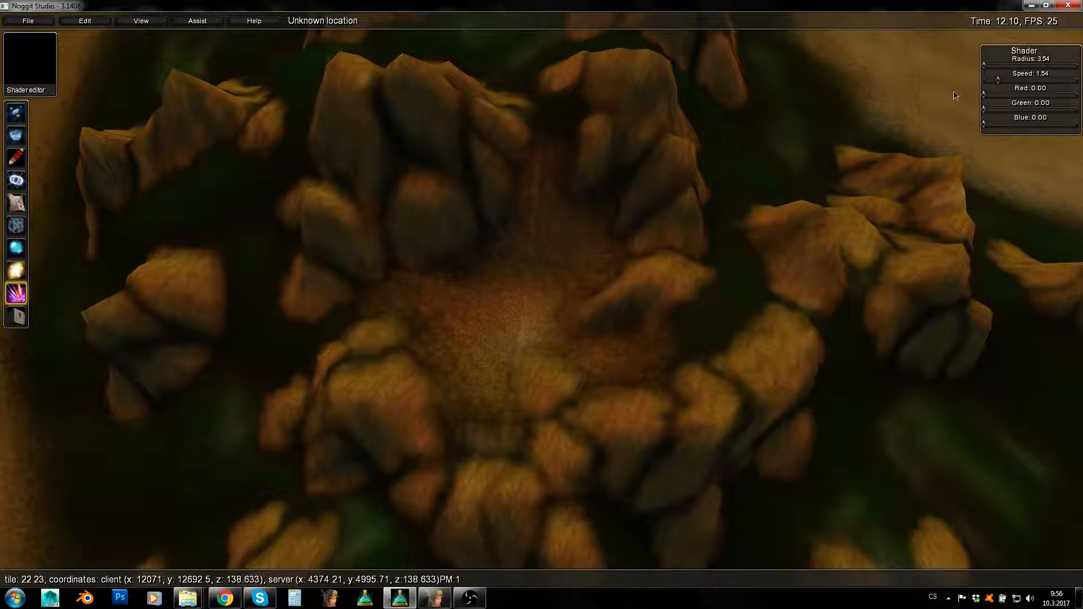
pyautogui.moveTo(576, 280); pyautogui.dragTo(471, 291, button='right')
pyautogui.keyDown('alt'); pyautogui.scroll(2, 472, 292); pyautogui.keyUp('alt')
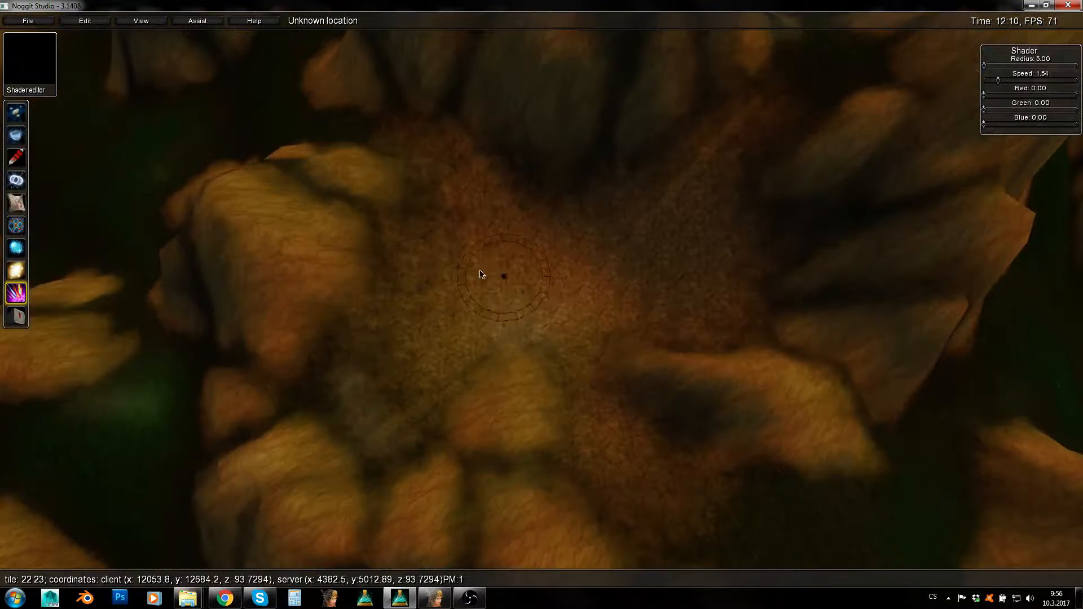
pyautogui.moveTo(506, 257)
pyautogui.mouseDown()
pyautogui.moveTo(549, 263)
pyautogui.moveTo(508, 237)
pyautogui.moveTo(686, 249)
pyautogui.moveTo(593, 297)
pyautogui.moveTo(703, 288)
pyautogui.moveTo(720, 254)
pyautogui.moveTo(561, 306)
pyautogui.moveTo(593, 381)
pyautogui.moveTo(457, 288)
pyautogui.moveTo(514, 319)
pyautogui.mouseUp()
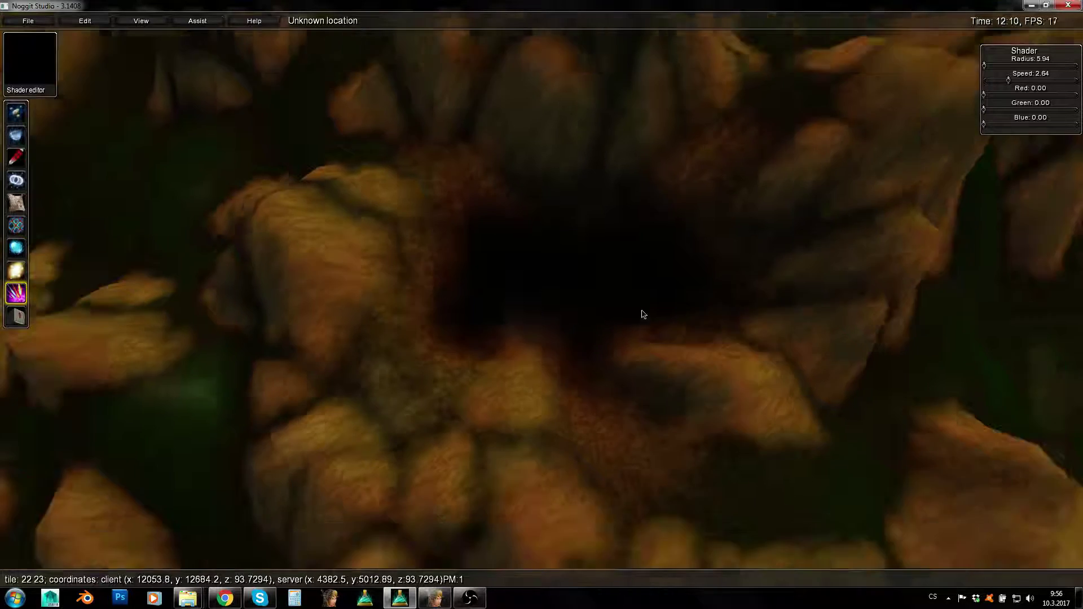
pyautogui.scroll(-5, 508, 288)
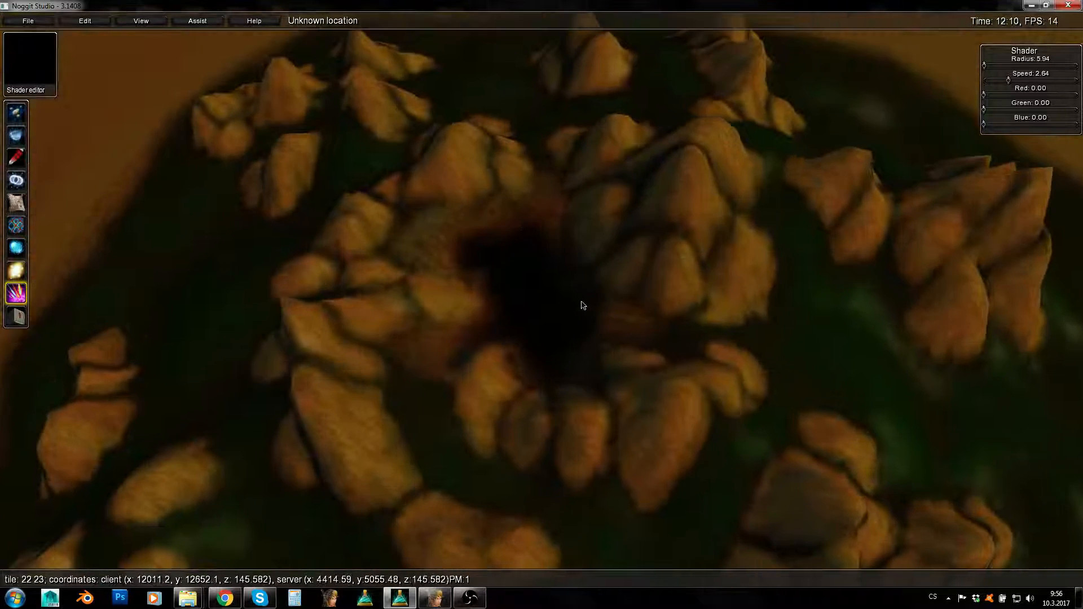
pyautogui.scroll(6, 593, 288)
pyautogui.scroll(2, 647, 288)
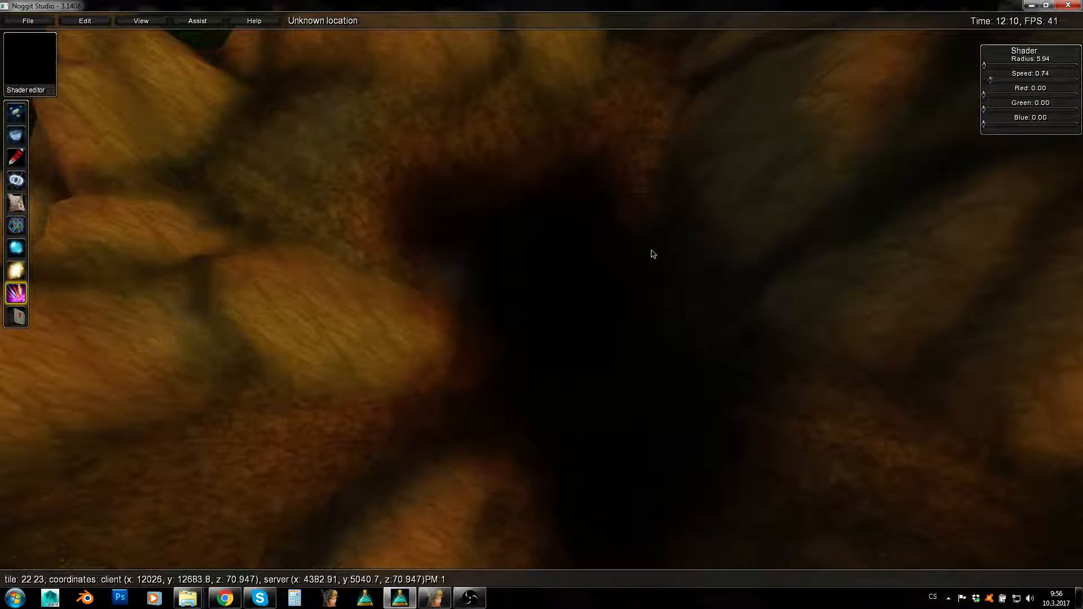
pyautogui.scroll(-3, 654, 253)
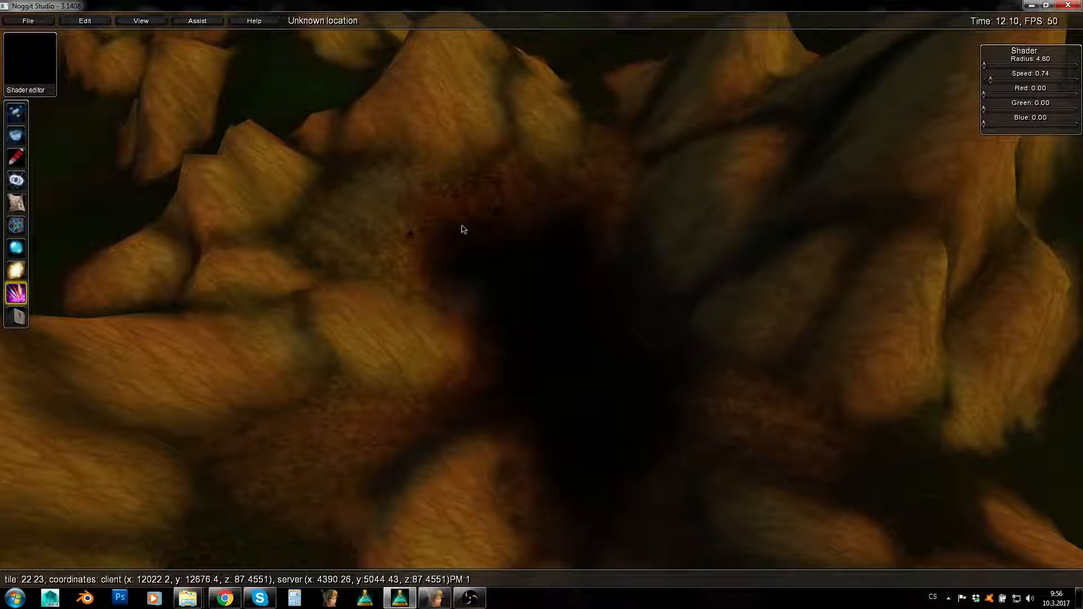
# Darken more of the crater floor and its lower edge with black shading
pyautogui.moveTo(463, 331); pyautogui.dragTo(353, 423)
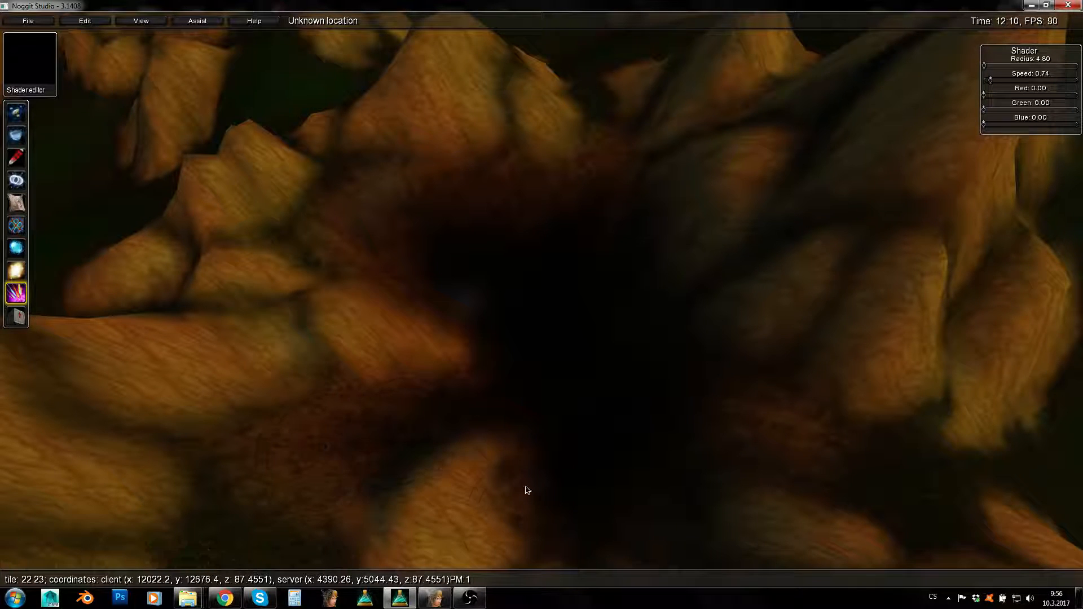
pyautogui.moveTo(526, 490); pyautogui.dragTo(568, 339, button='right')
pyautogui.moveTo(526, 432)
pyautogui.mouseDown()
pyautogui.moveTo(448, 482)
pyautogui.moveTo(574, 454)
pyautogui.mouseUp()
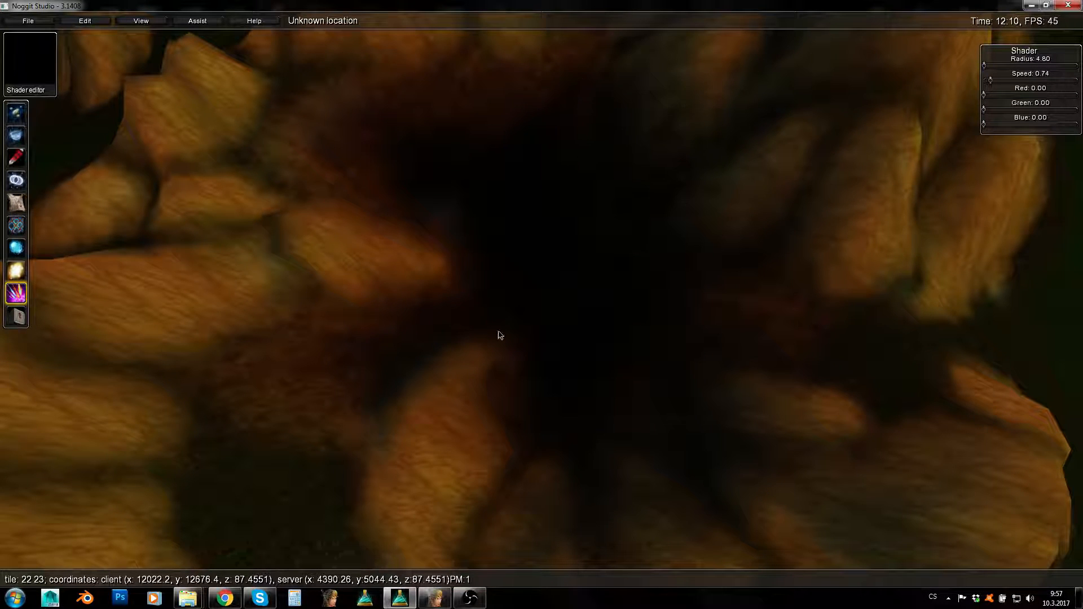
pyautogui.moveTo(498, 337)
pyautogui.mouseDown(button='right')
pyautogui.moveTo(225, 307)
pyautogui.moveTo(674, 226)
pyautogui.mouseUp(button='right')
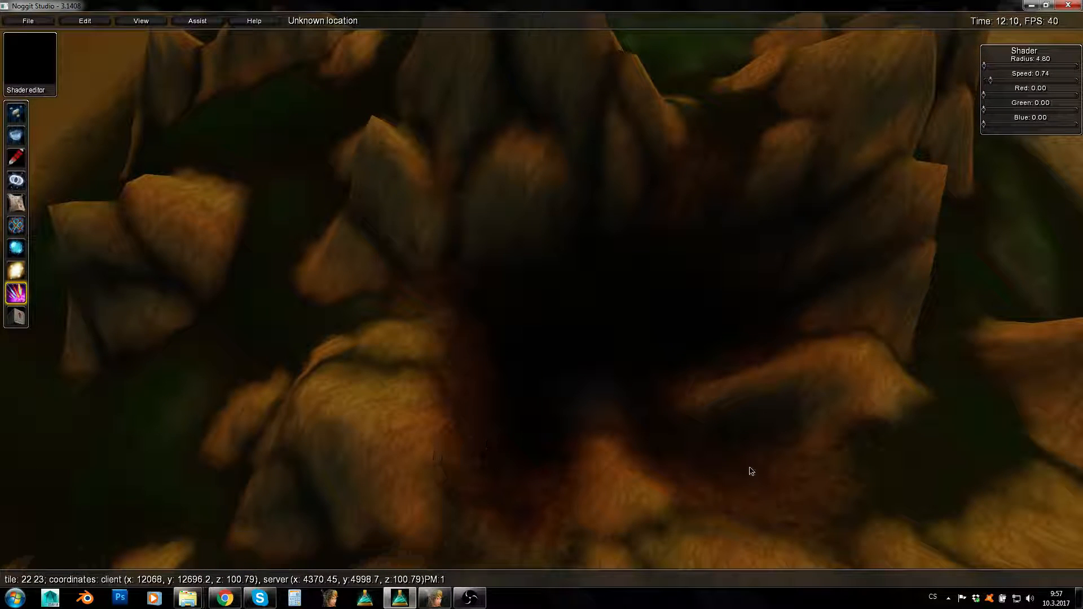
# Survey the darkened crater from above, then fly down inside it for further shading
pyautogui.moveTo(643, 422); pyautogui.dragTo(773, 387, button='right')
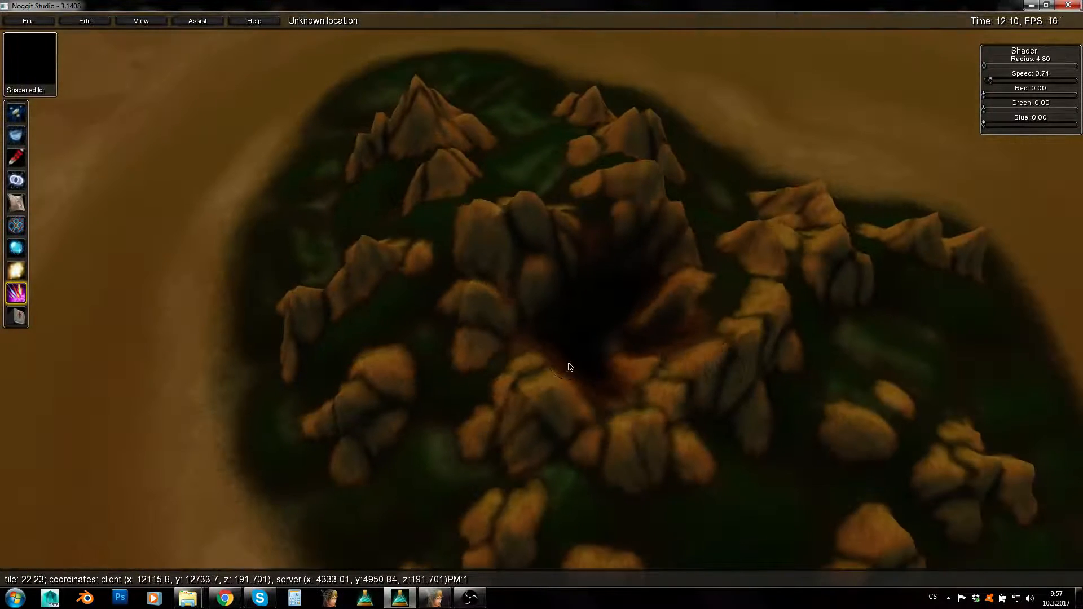
pyautogui.moveTo(569, 366); pyautogui.dragTo(528, 376, button='right')
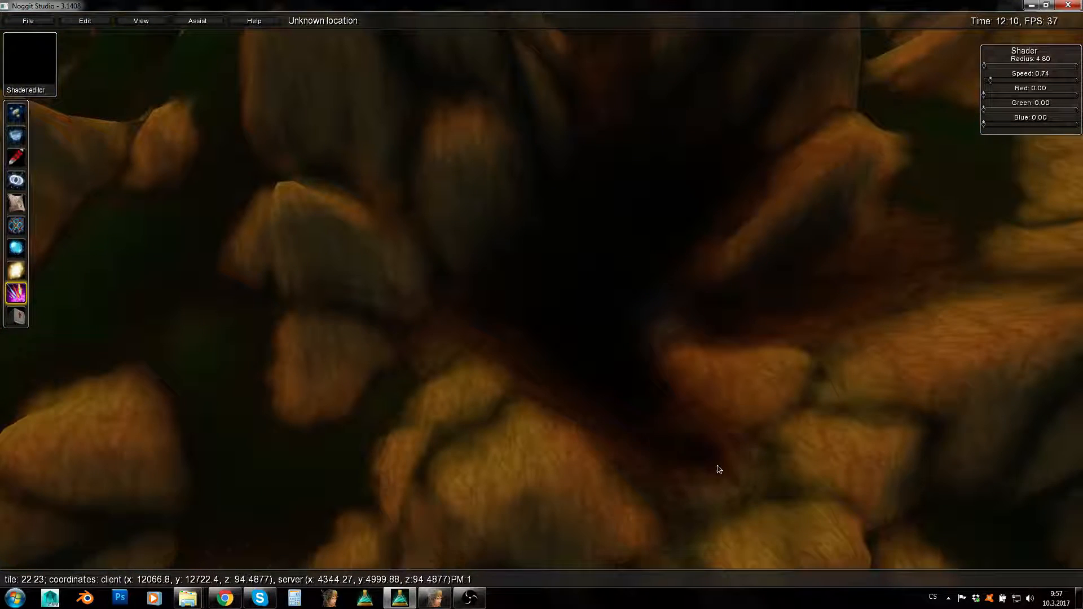
pyautogui.moveTo(596, 427); pyautogui.dragTo(533, 295, button='right')
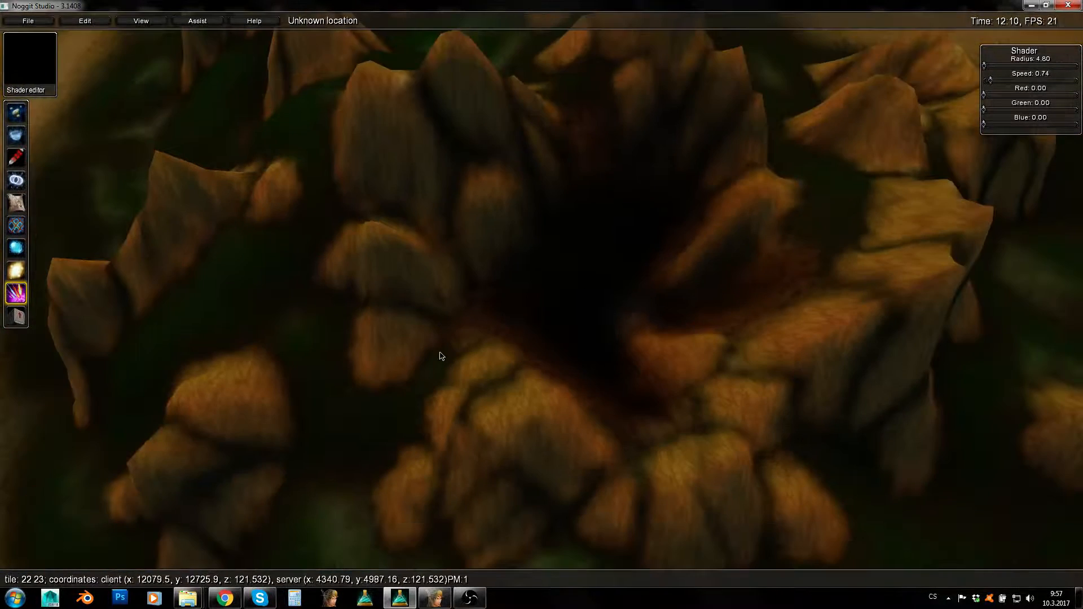
pyautogui.moveTo(867, 256); pyautogui.dragTo(712, 241, button='right')
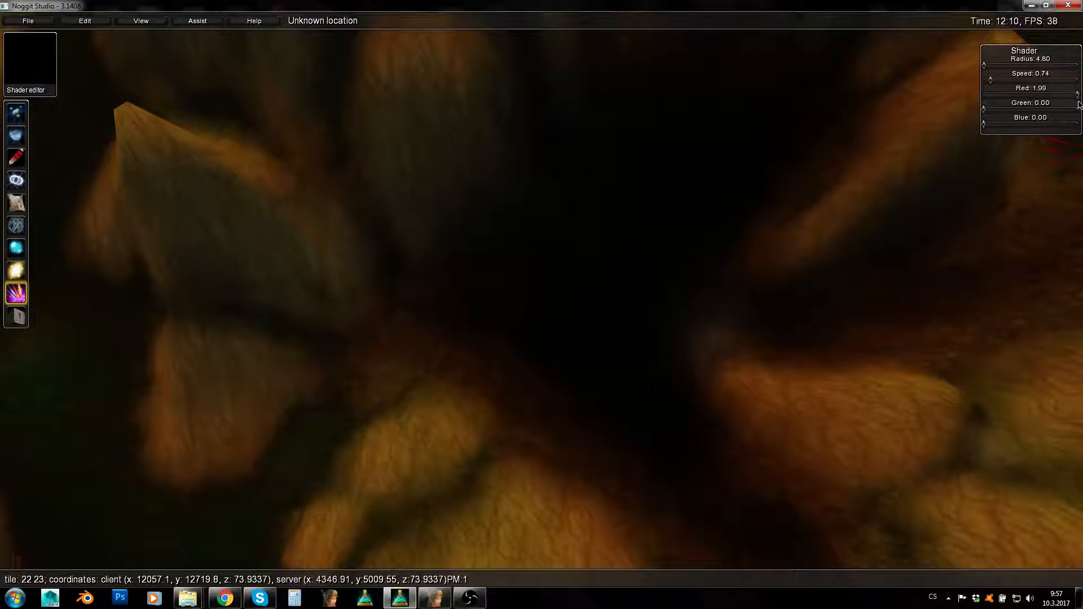
pyautogui.scroll(-4, 584, 322)
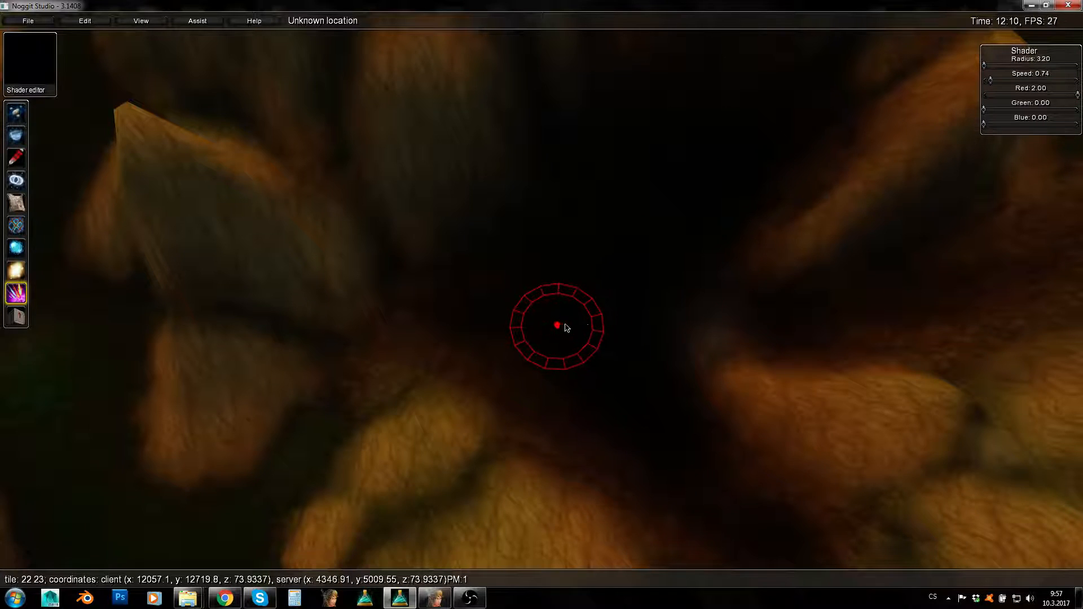
# Shrink the shading brush and paint red lava glow onto the crater floor
pyautogui.moveTo(550, 326); pyautogui.dragTo(589, 307, button='right')
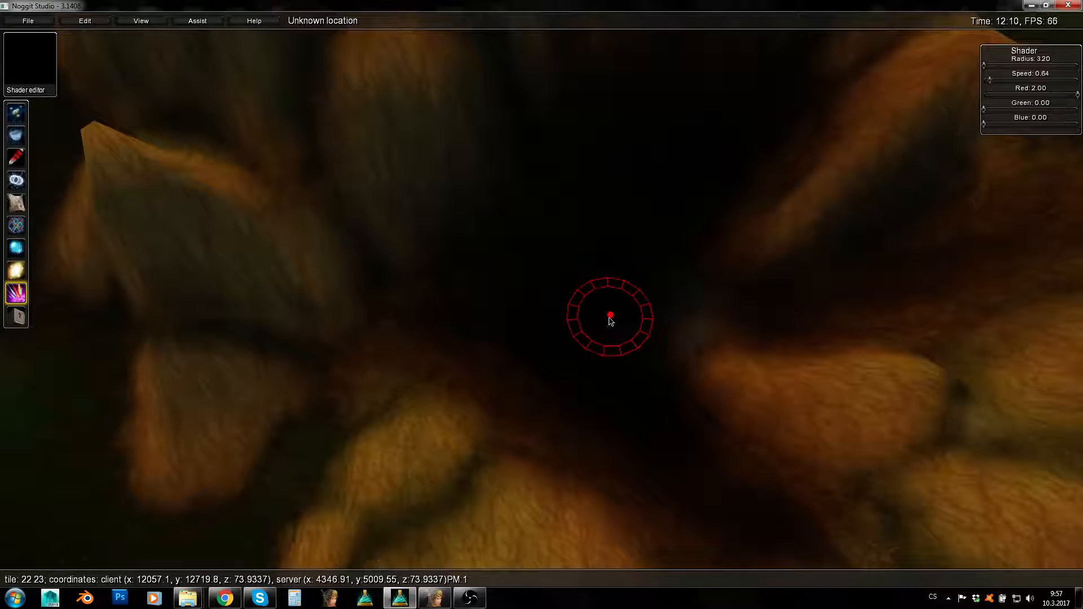
pyautogui.moveTo(609, 318); pyautogui.dragTo(610, 280, button='right')
pyautogui.scroll(1, 610, 280)
pyautogui.keyDown('shift'); pyautogui.moveTo(626, 182); pyautogui.dragTo(592, 221); pyautogui.keyUp('shift')
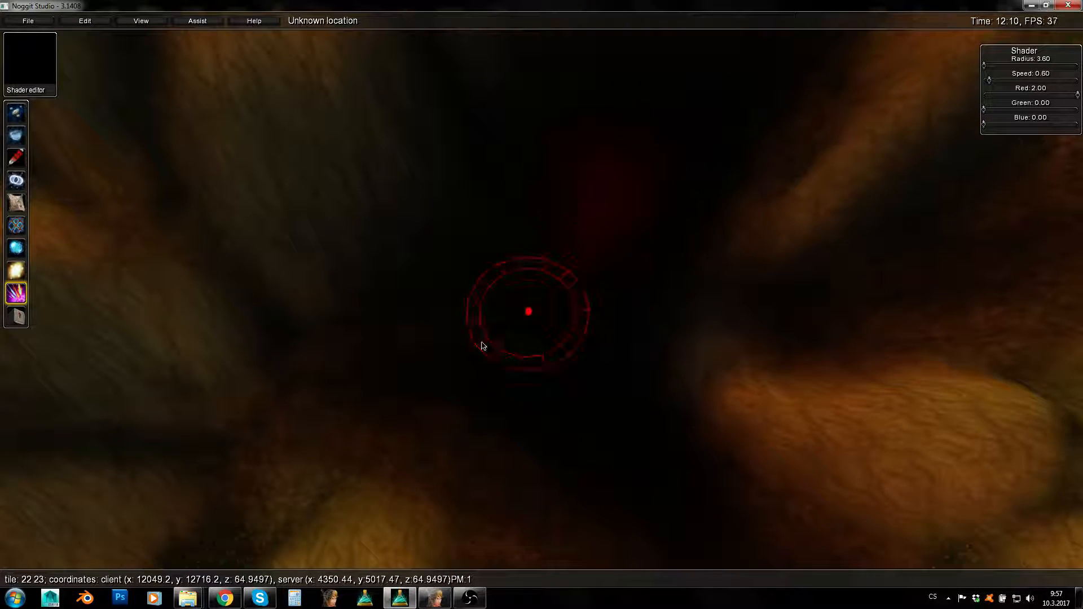
pyautogui.moveTo(472, 382)
pyautogui.keyDown('shift'); pyautogui.mouseDown()
pyautogui.moveTo(633, 363)
pyautogui.moveTo(657, 328)
pyautogui.moveTo(676, 195)
pyautogui.mouseUp(); pyautogui.keyUp('shift')
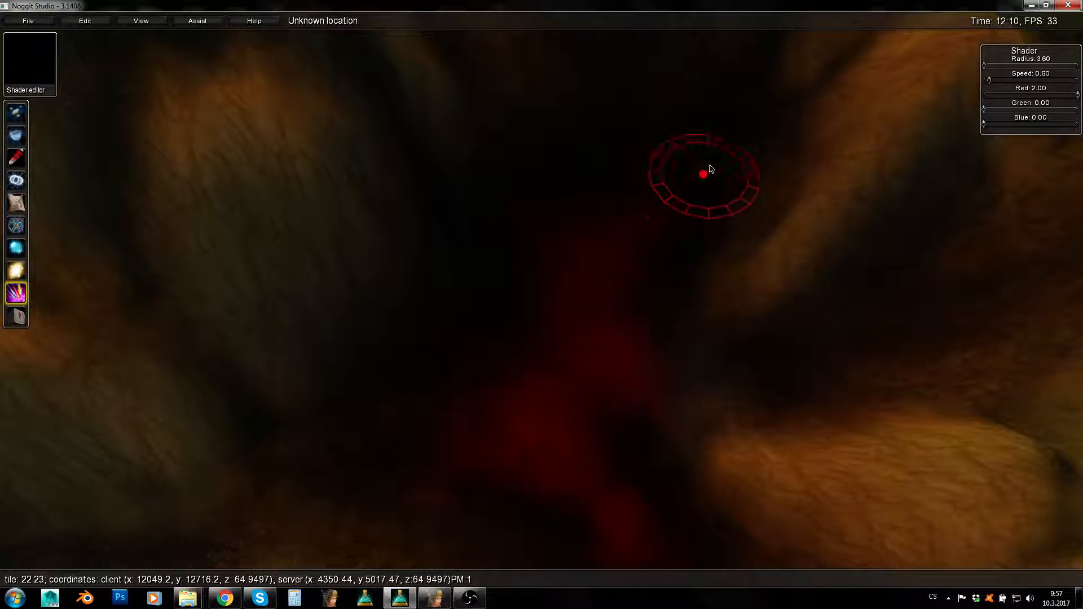
# Extend the red shading down the crater, then pull back to survey the island
pyautogui.press('s')
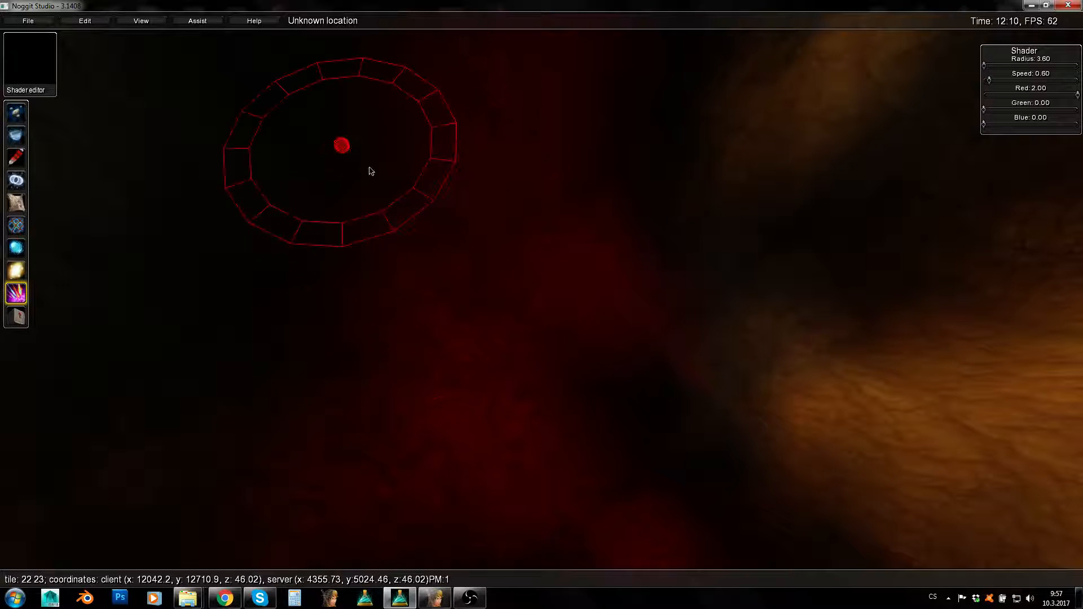
pyautogui.press('s')
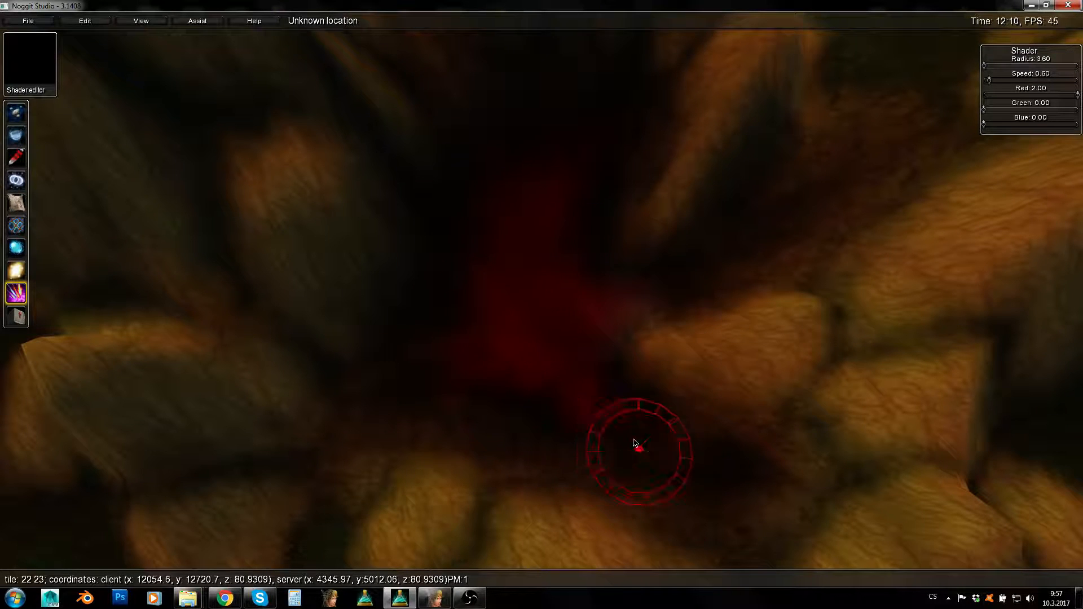
pyautogui.scroll(-3, 612, 413)
pyautogui.scroll(3, 560, 318)
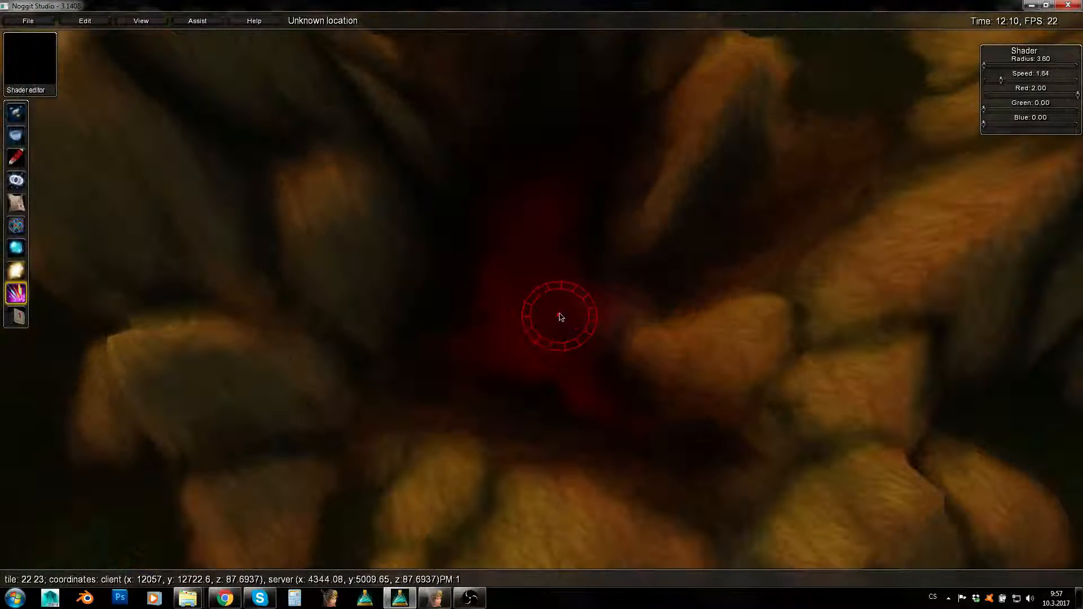
pyautogui.scroll(3, 561, 317)
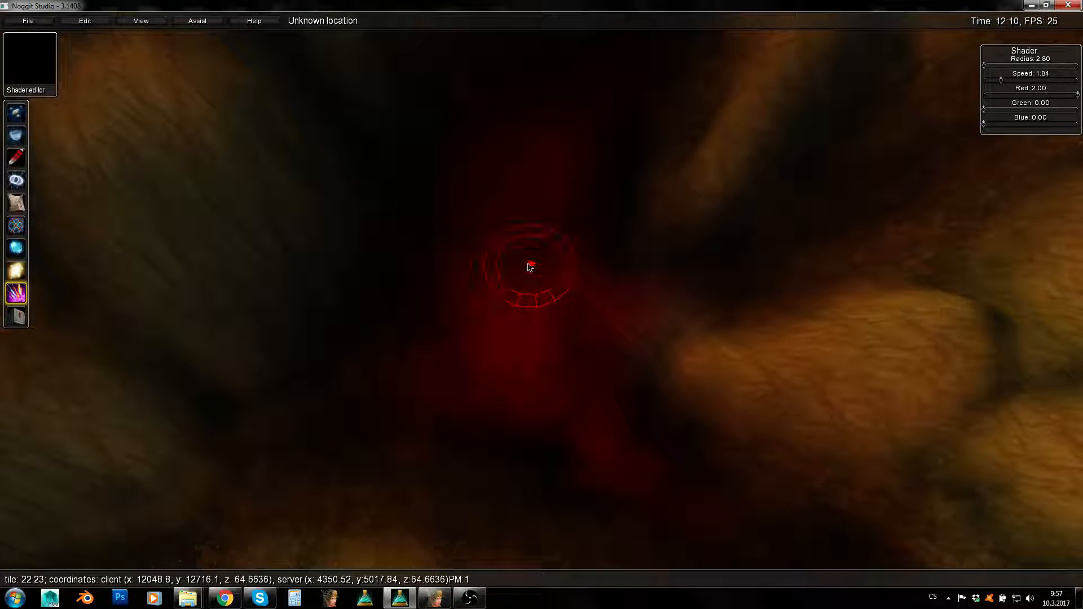
pyautogui.moveTo(519, 293)
pyautogui.mouseDown()
pyautogui.moveTo(557, 376)
pyautogui.moveTo(498, 351)
pyautogui.moveTo(512, 262)
pyautogui.mouseUp()
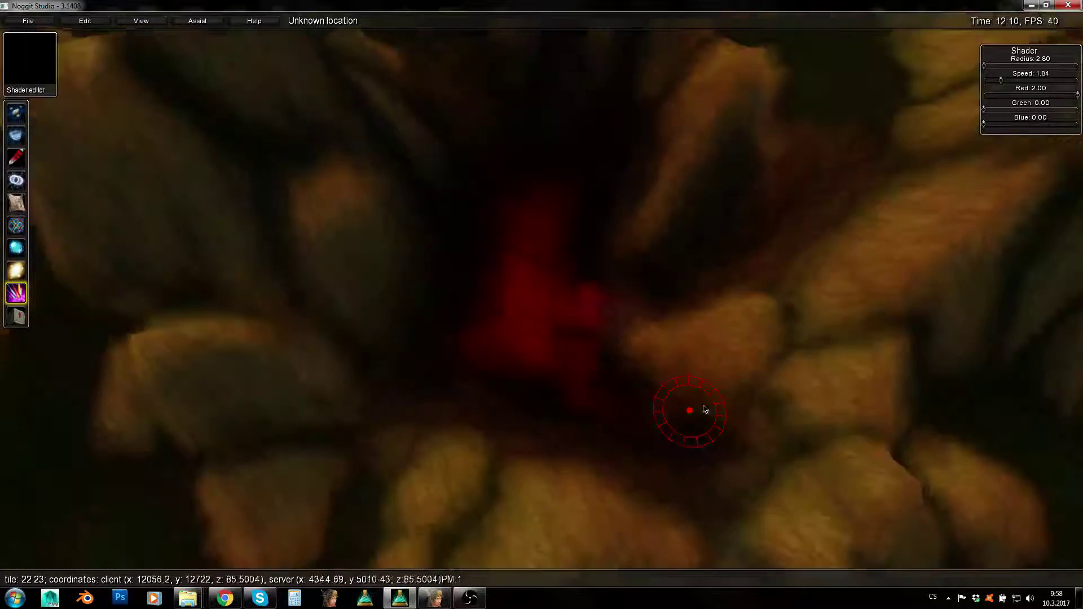
pyautogui.scroll(-5, 517, 290)
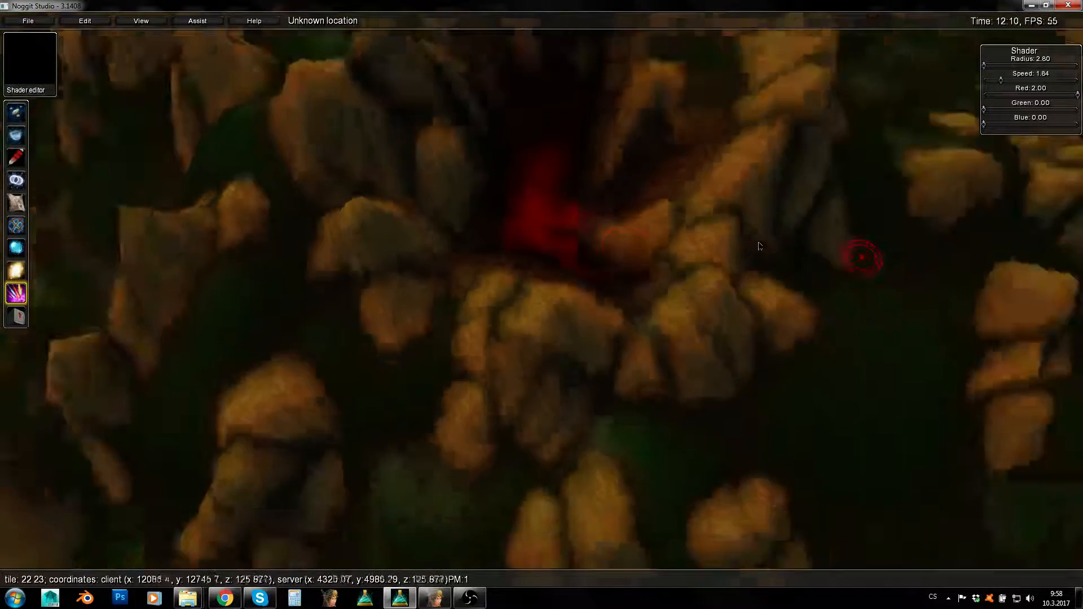
pyautogui.scroll(-3, 593, 237)
pyautogui.scroll(5, 558, 185)
pyautogui.scroll(1, 558, 185)
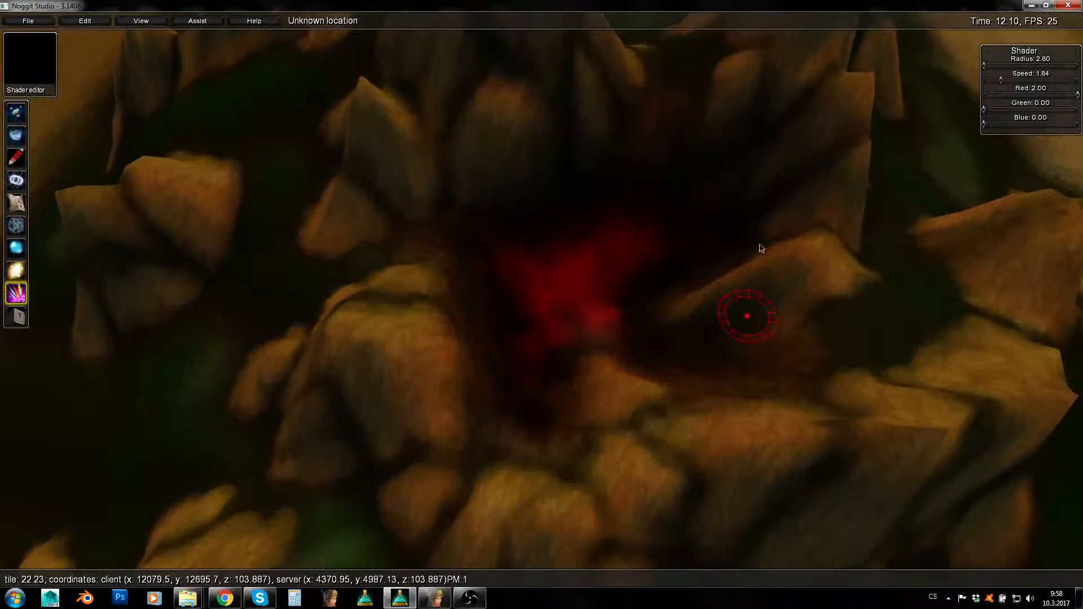
pyautogui.scroll(-5, 711, 289)
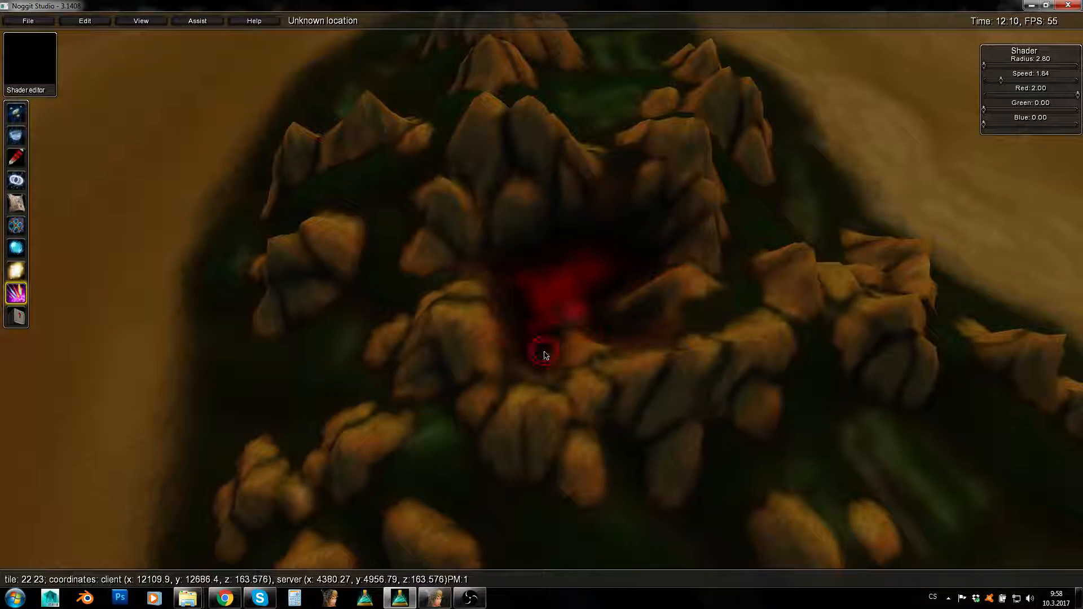
pyautogui.moveTo(544, 355); pyautogui.dragTo(686, 169, button='right')
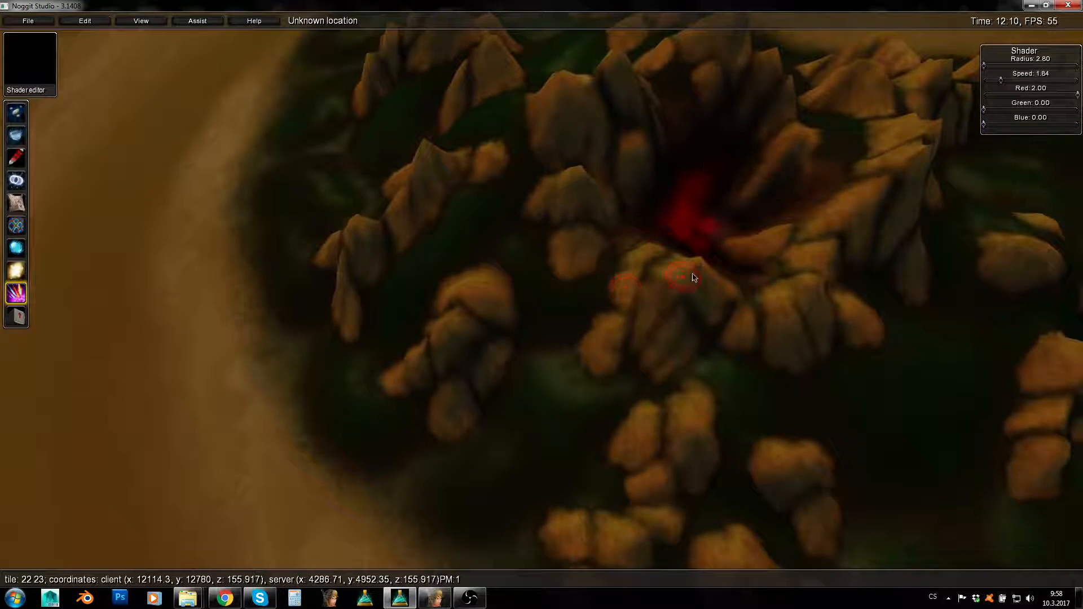
pyautogui.scroll(-5, 693, 277)
pyautogui.scroll(-3, 668, 279)
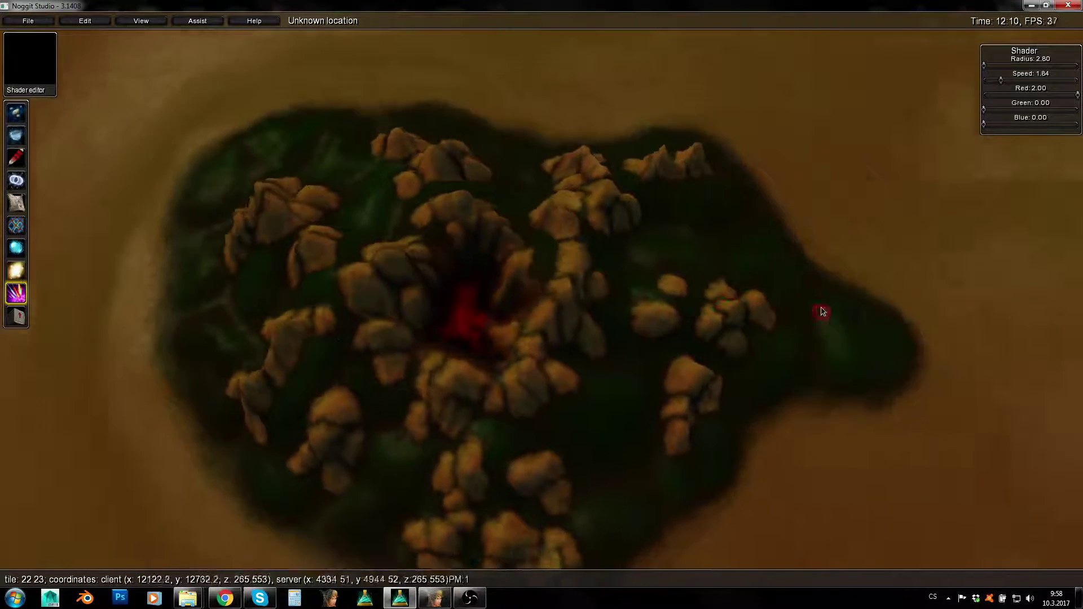
pyautogui.scroll(5, 779, 351)
pyautogui.moveTo(255, 245); pyautogui.dragTo(372, 270, button='right')
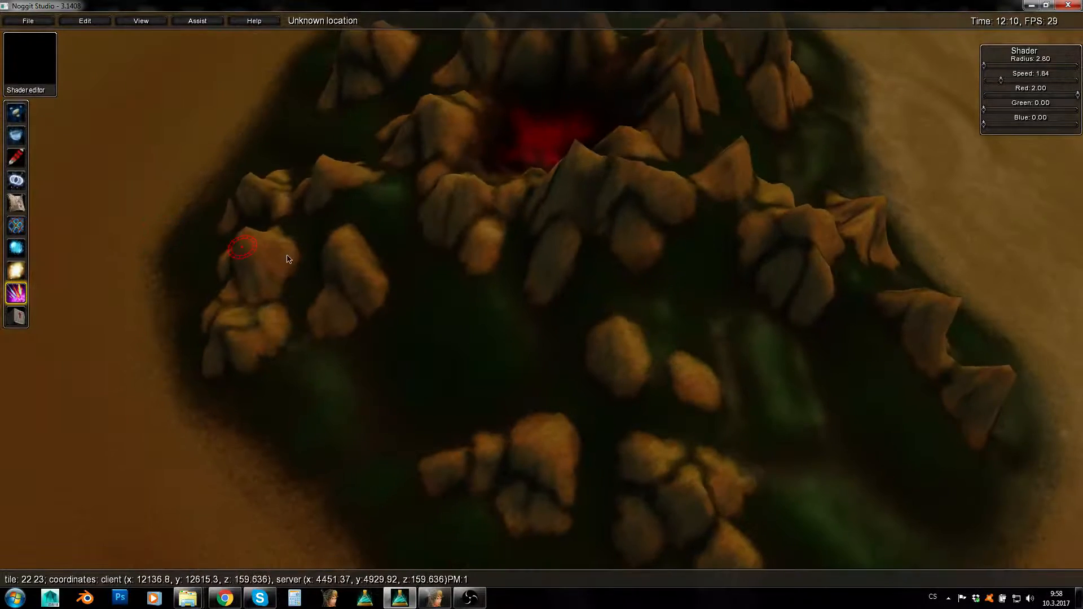
pyautogui.scroll(-3, 372, 270)
# In object editing, select the floating green crystal and tilt it back and forth in place
pyautogui.click(17, 315)
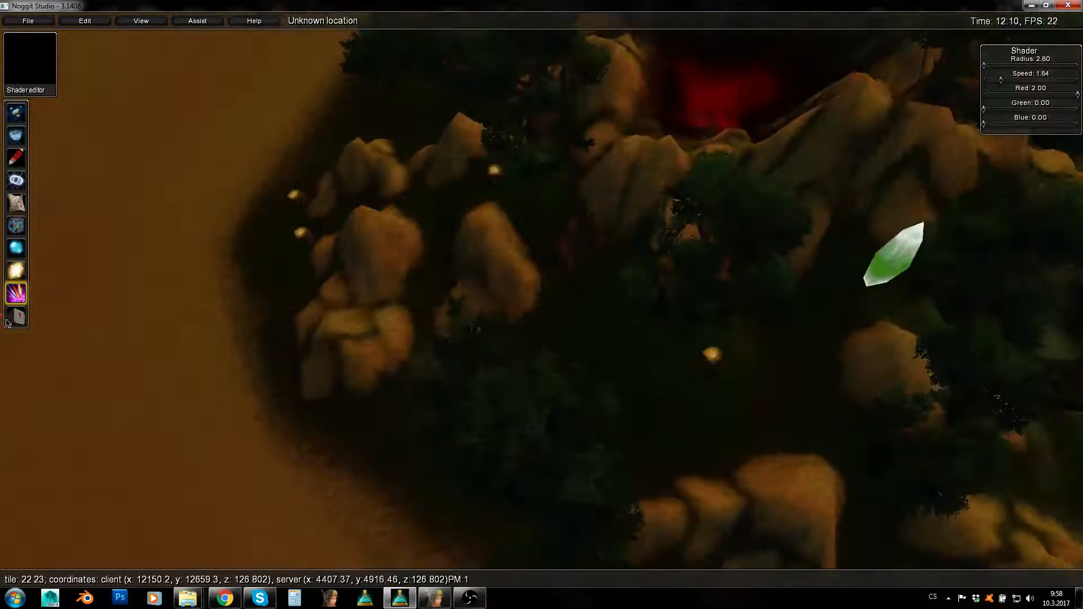
pyautogui.moveTo(508, 338)
pyautogui.mouseDown(button='right')
pyautogui.moveTo(593, 296)
pyautogui.moveTo(625, 234)
pyautogui.mouseUp(button='right')
pyautogui.scroll(3, 593, 296)
pyautogui.scroll(4, 625, 230)
pyautogui.click(677, 223)
pyautogui.keyDown('ctrl'); pyautogui.moveTo(440, 229); pyautogui.dragTo(815, 285); pyautogui.keyUp('ctrl')
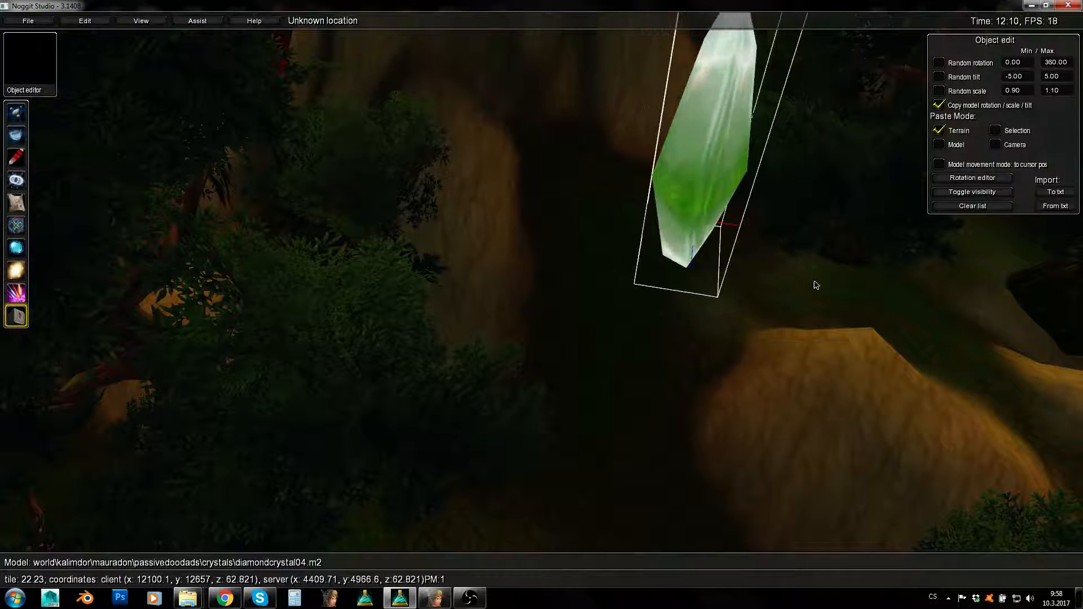
pyautogui.scroll(-5, 637, 281)
pyautogui.moveTo(636, 282); pyautogui.dragTo(752, 282, button='right')
pyautogui.scroll(5, 752, 282)
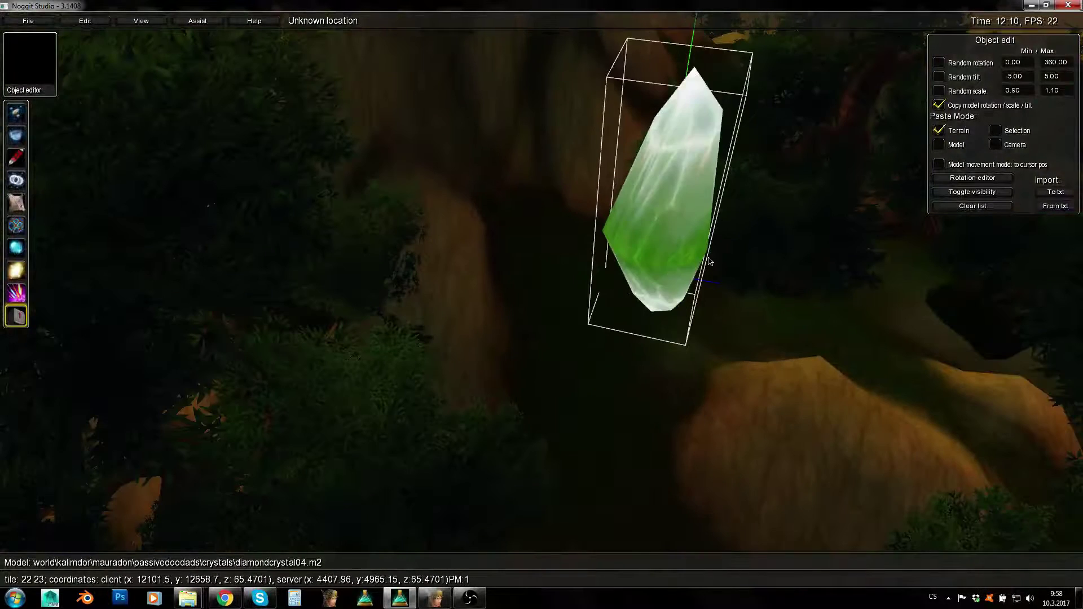
pyautogui.keyDown('ctrl'); pyautogui.moveTo(709, 263); pyautogui.dragTo(621, 217); pyautogui.keyUp('ctrl')
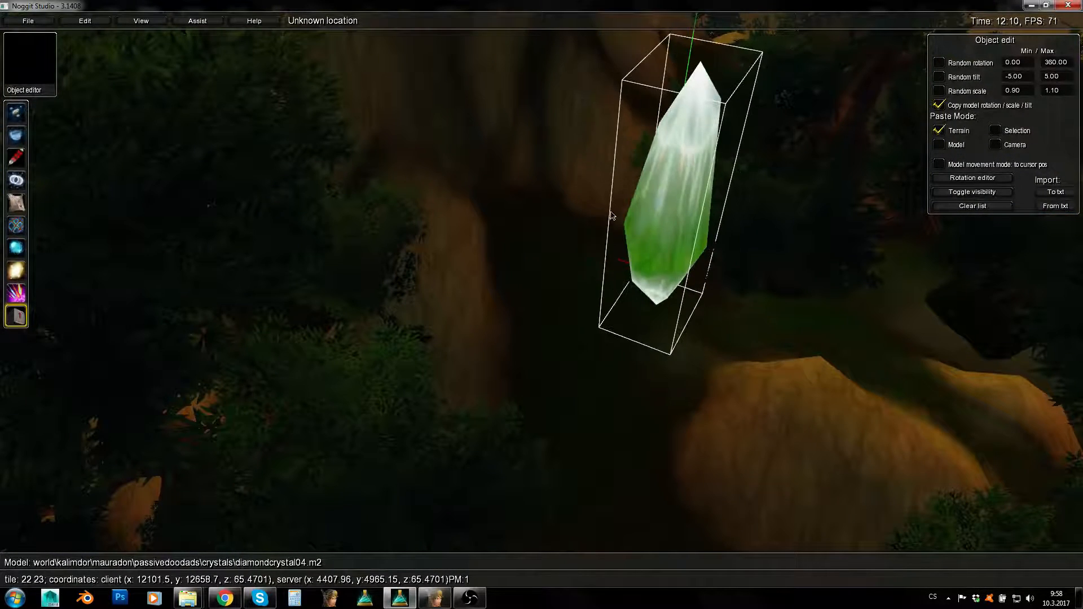
pyautogui.scroll(-5, 752, 280)
pyautogui.moveTo(640, 244)
pyautogui.mouseDown(button='right')
pyautogui.moveTo(600, 167)
pyautogui.moveTo(799, 212)
pyautogui.mouseUp(button='right')
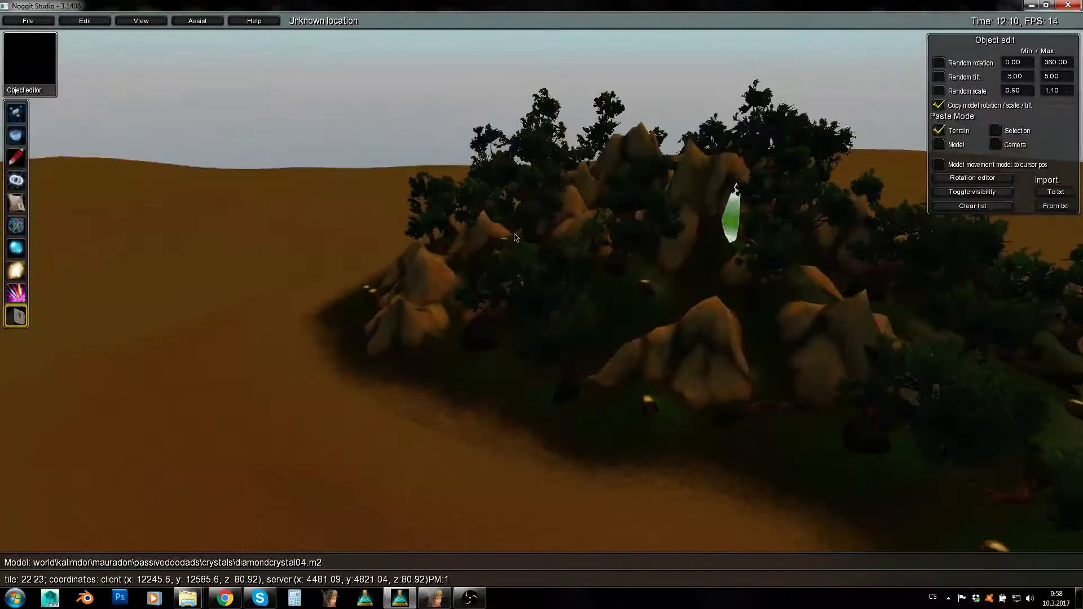
pyautogui.moveTo(556, 231); pyautogui.dragTo(929, 268, button='right')
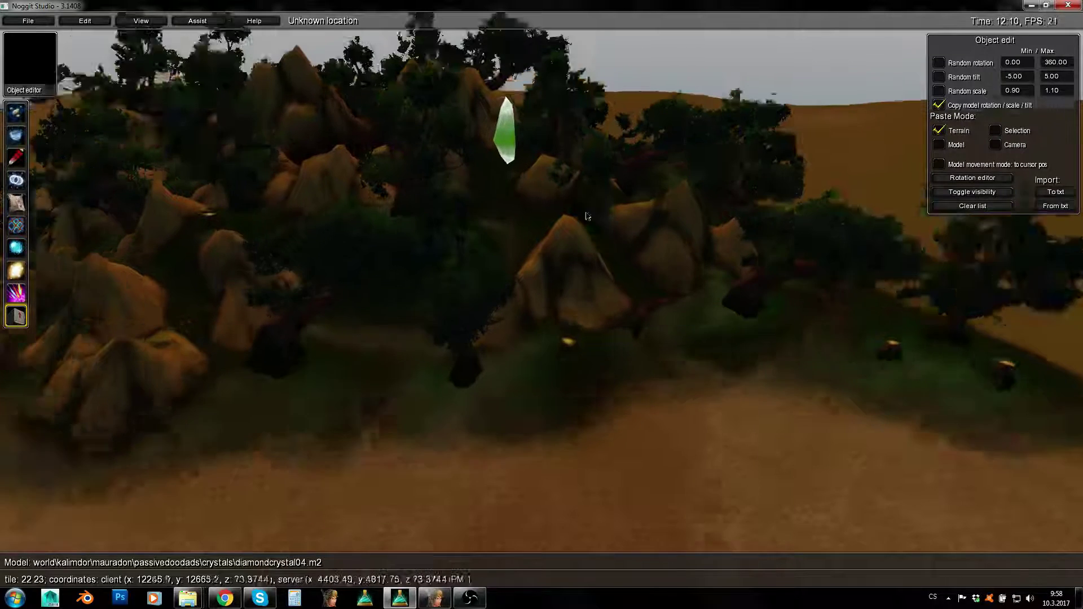
# Fly in close around the hill and reselect the crystal beside the rocks
pyautogui.moveTo(785, 366); pyautogui.dragTo(593, 254, button='right')
pyautogui.click(506, 128)
pyautogui.moveTo(525, 202); pyautogui.dragTo(511, 143, button='right')
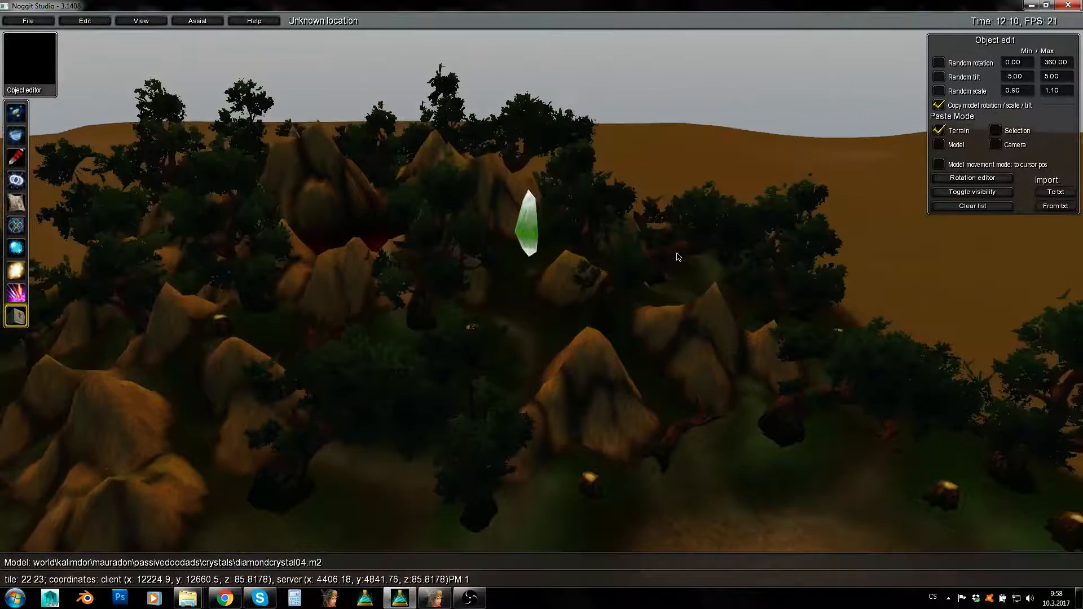
pyautogui.press('w')
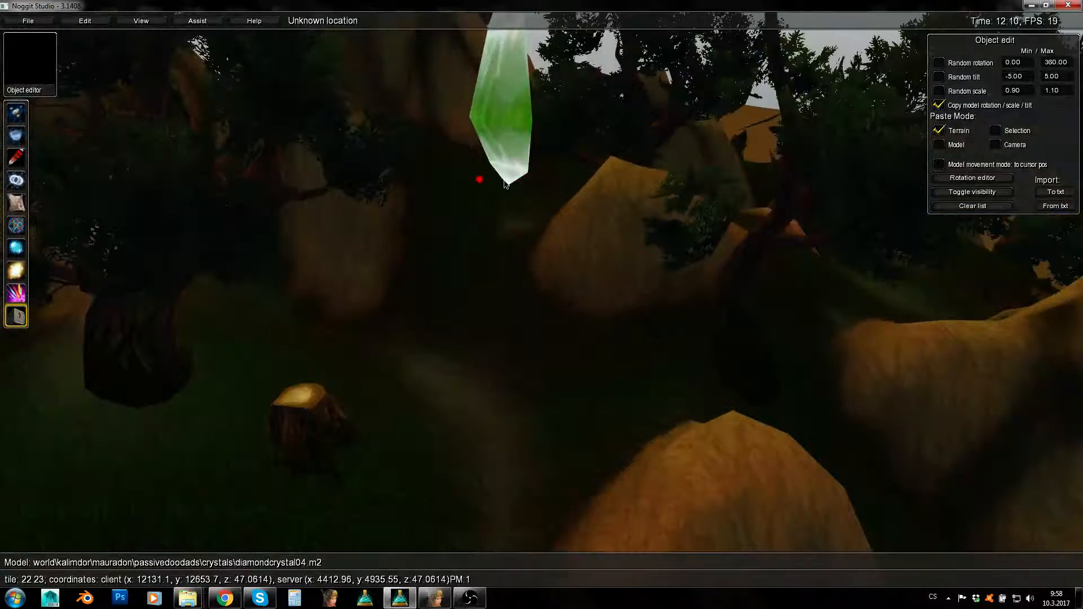
pyautogui.moveTo(624, 233); pyautogui.dragTo(562, 379, button='right')
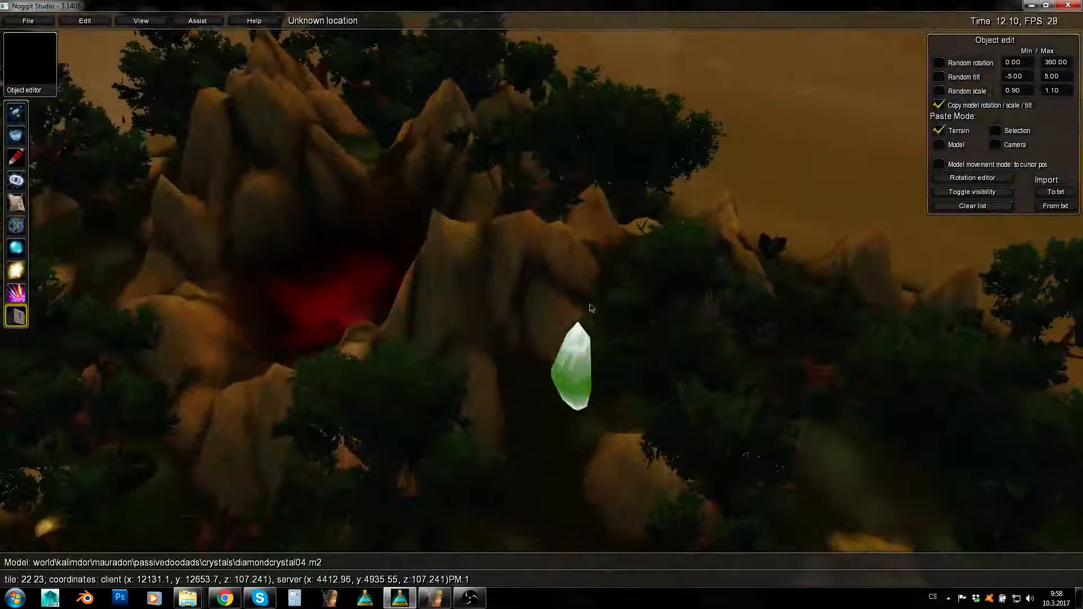
pyautogui.press('w')
pyautogui.moveTo(592, 298)
pyautogui.mouseDown(button='right')
pyautogui.moveTo(489, 311)
pyautogui.moveTo(609, 447)
pyautogui.moveTo(652, 351)
pyautogui.mouseUp(button='right')
pyautogui.click(628, 334)
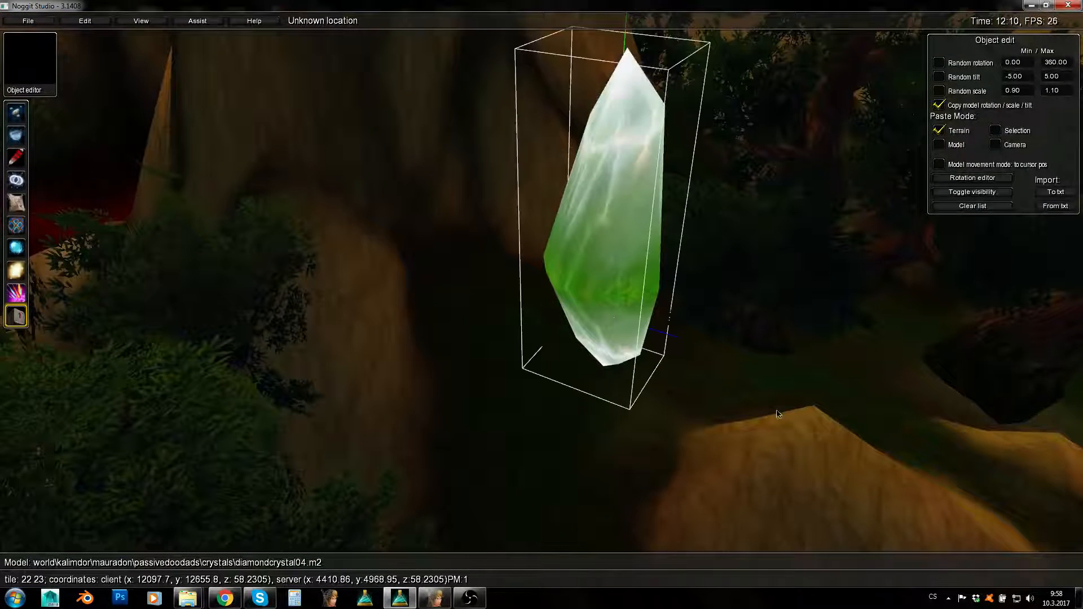
# Nudge the crystal slightly down and right, deselect it, and return to shader painting
pyautogui.press('w')
pyautogui.moveTo(777, 414); pyautogui.dragTo(638, 367, button='right')
pyautogui.moveTo(573, 363); pyautogui.dragTo(584, 382, button='right')
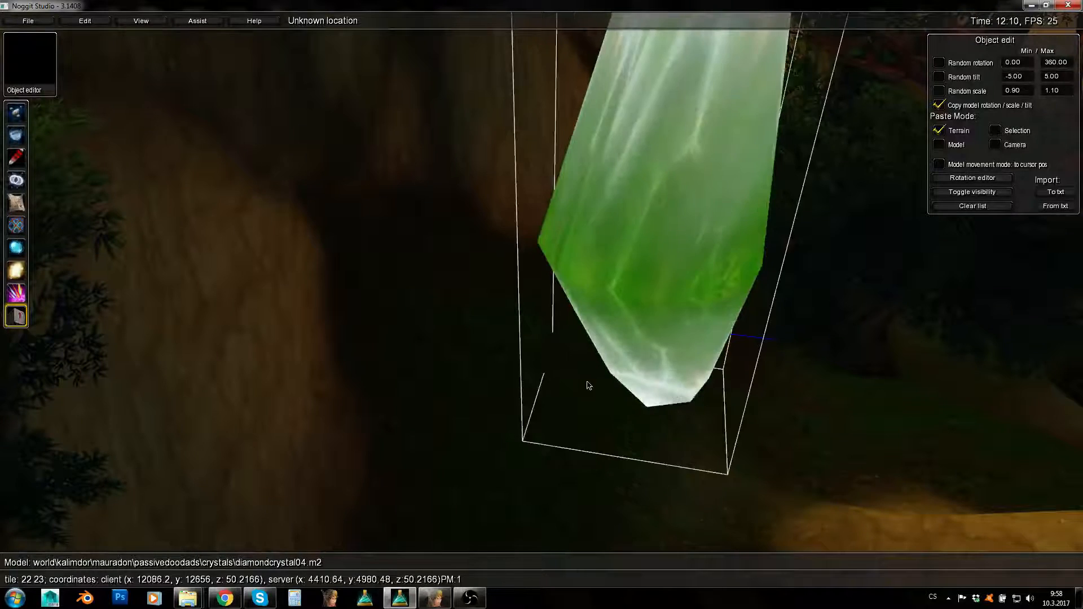
pyautogui.scroll(-5, 593, 422)
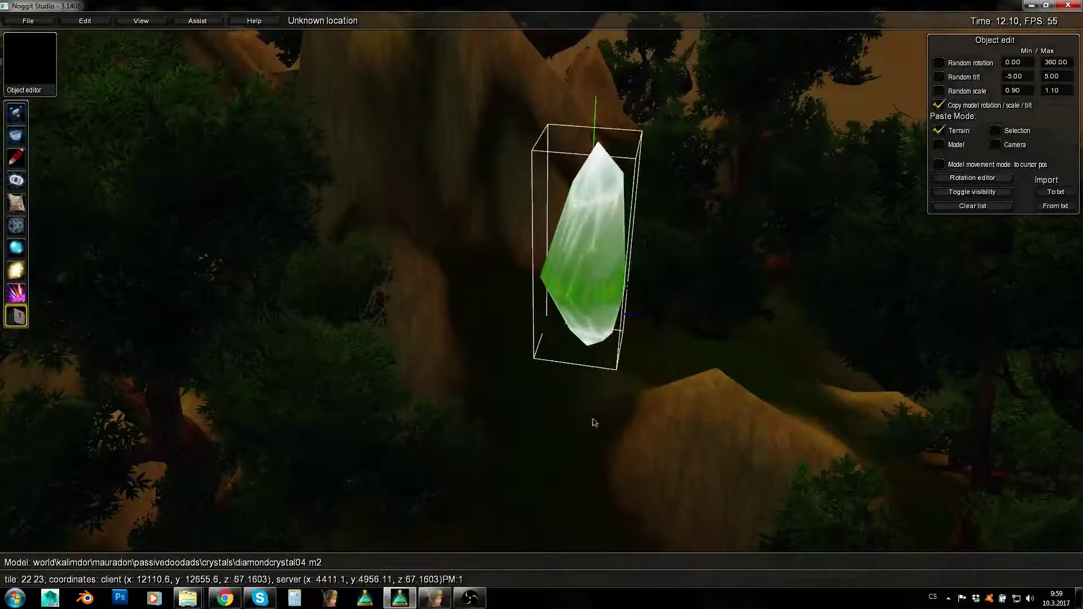
pyautogui.click(548, 256)
pyautogui.moveTo(584, 279); pyautogui.dragTo(611, 302, button='middle')
pyautogui.click(646, 406)
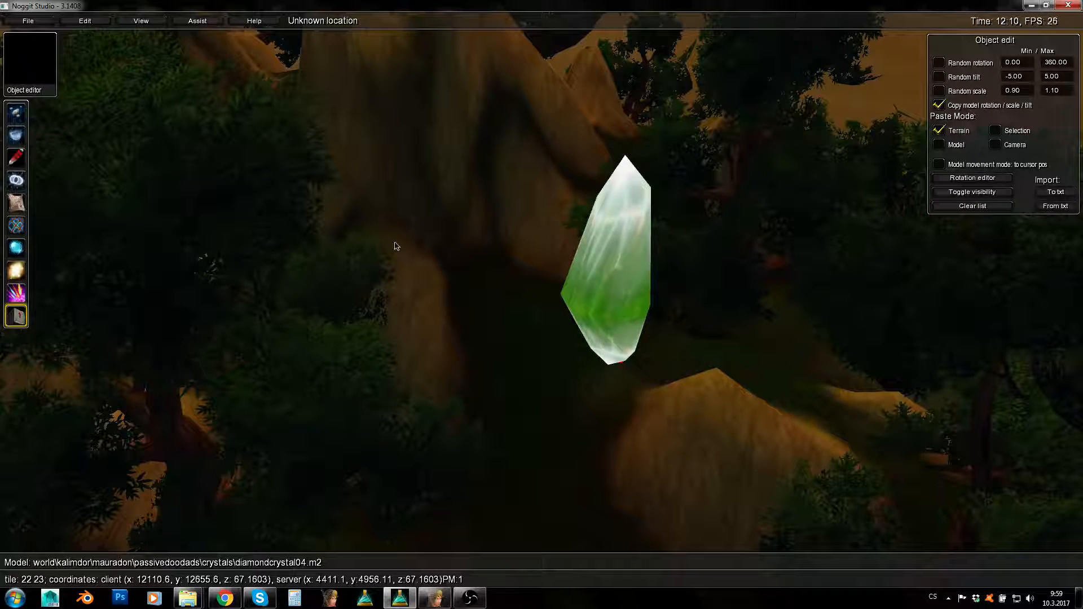
pyautogui.click(19, 294)
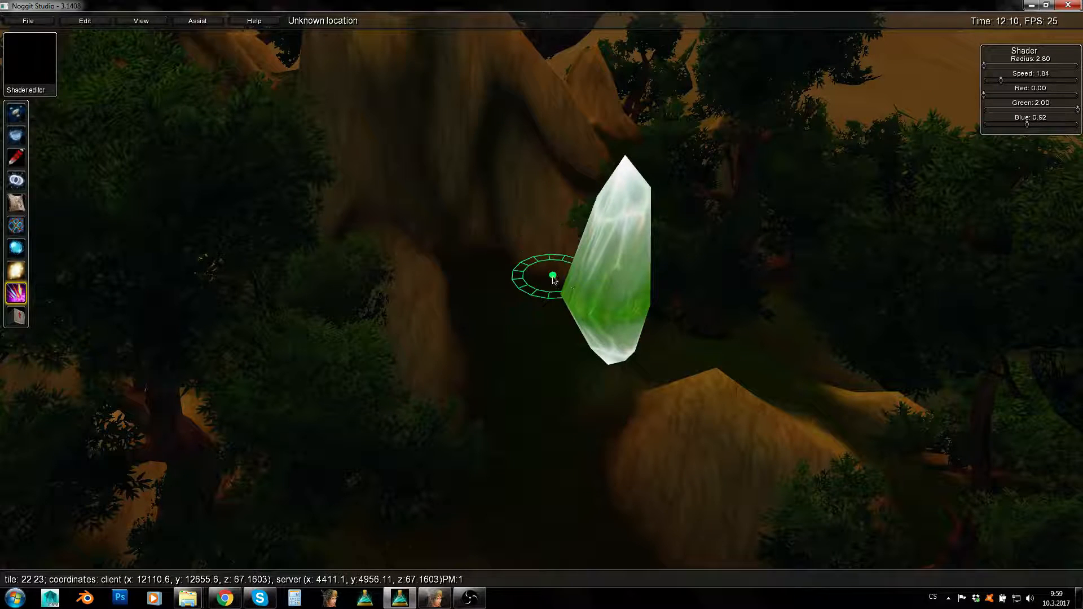
# Paint a green glow onto the rock face near the crystal
pyautogui.moveTo(566, 288); pyautogui.dragTo(594, 446, button='right')
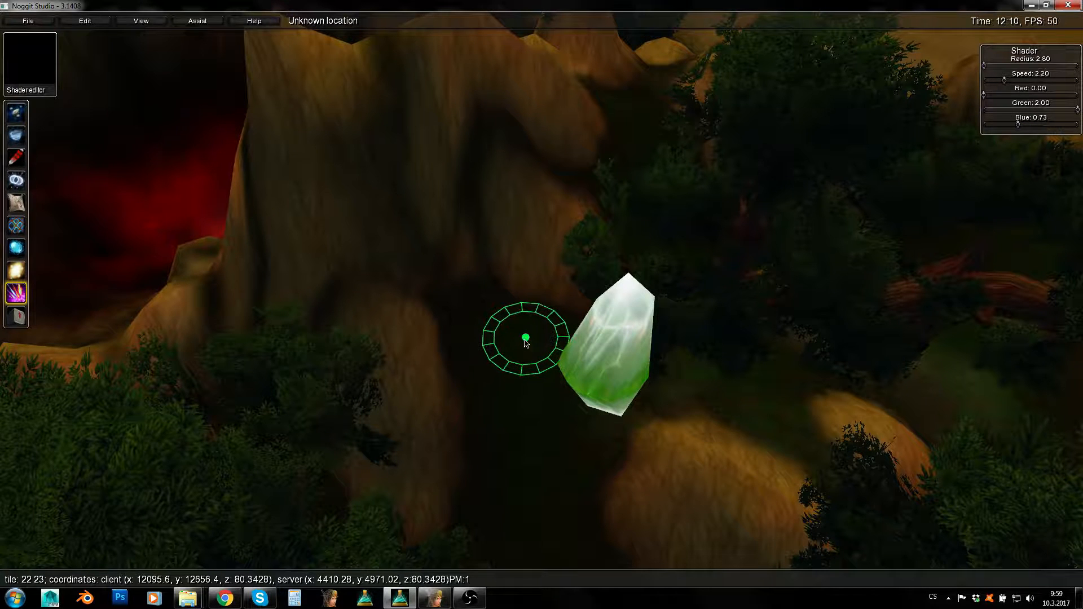
pyautogui.keyDown('alt'); pyautogui.scroll(-2, 515, 340); pyautogui.keyUp('alt')
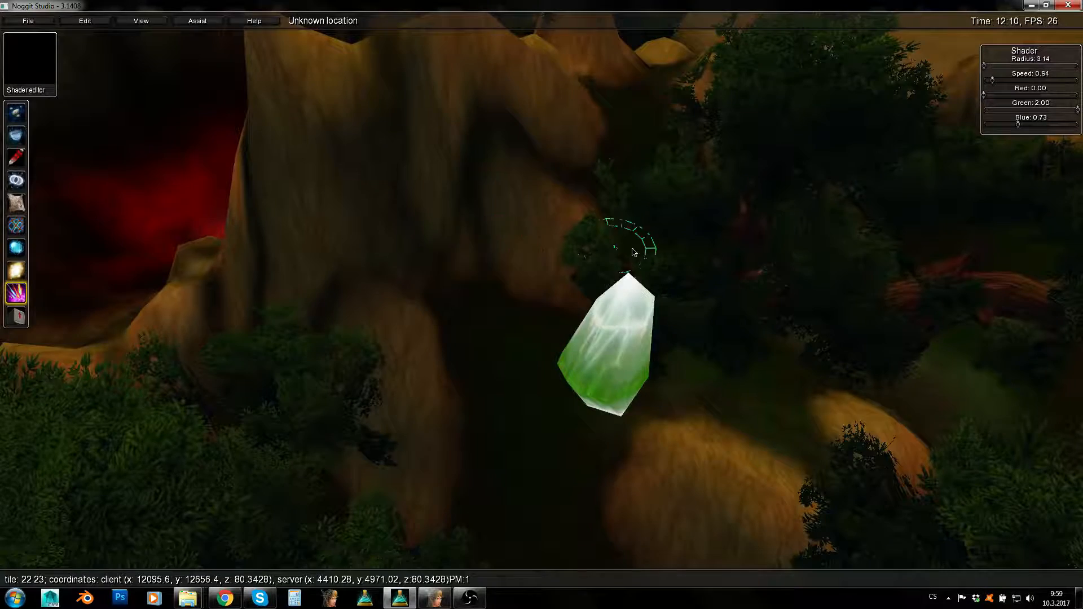
pyautogui.moveTo(634, 252)
pyautogui.mouseDown(button='right')
pyautogui.moveTo(609, 251)
pyautogui.moveTo(607, 208)
pyautogui.moveTo(660, 229)
pyautogui.mouseUp(button='right')
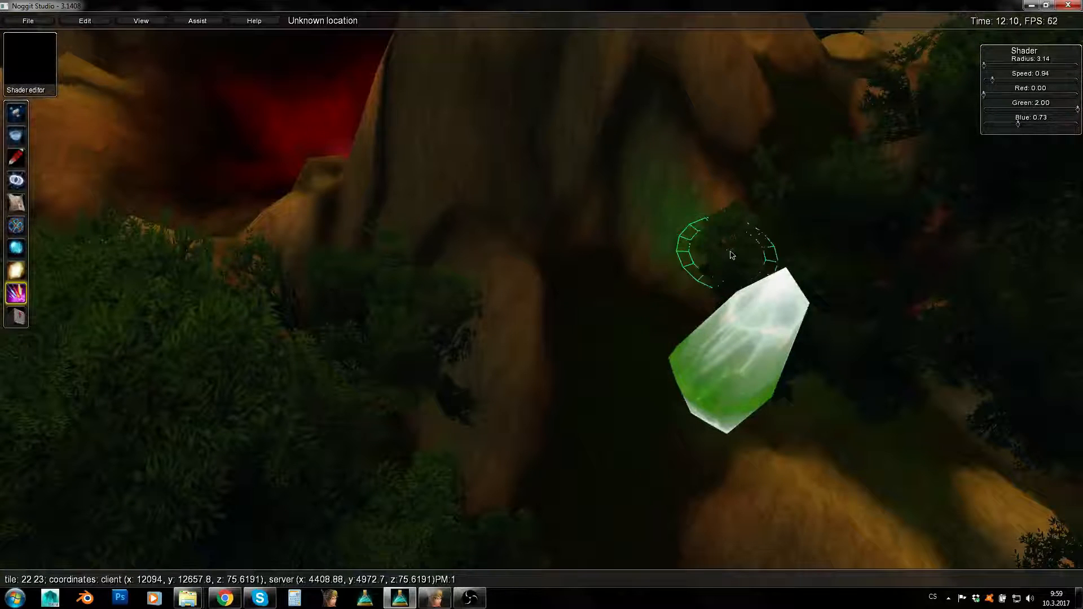
# Paint green onto the rock face and the boulders beneath the crystal
pyautogui.moveTo(508, 211); pyautogui.dragTo(590, 243, button='right')
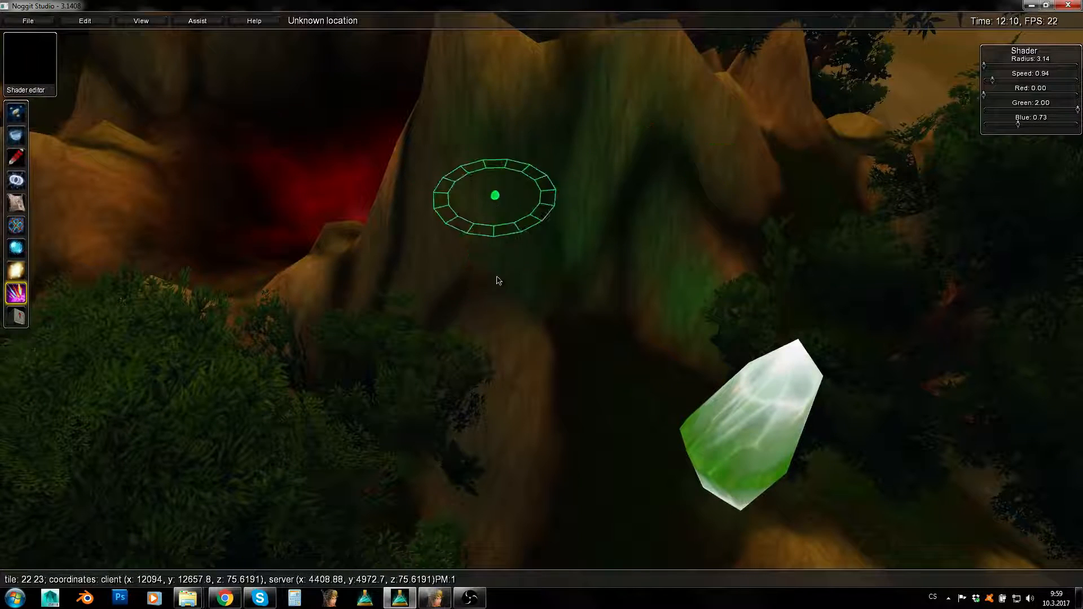
pyautogui.moveTo(508, 440)
pyautogui.mouseDown(button='right')
pyautogui.moveTo(595, 349)
pyautogui.moveTo(509, 321)
pyautogui.mouseUp(button='right')
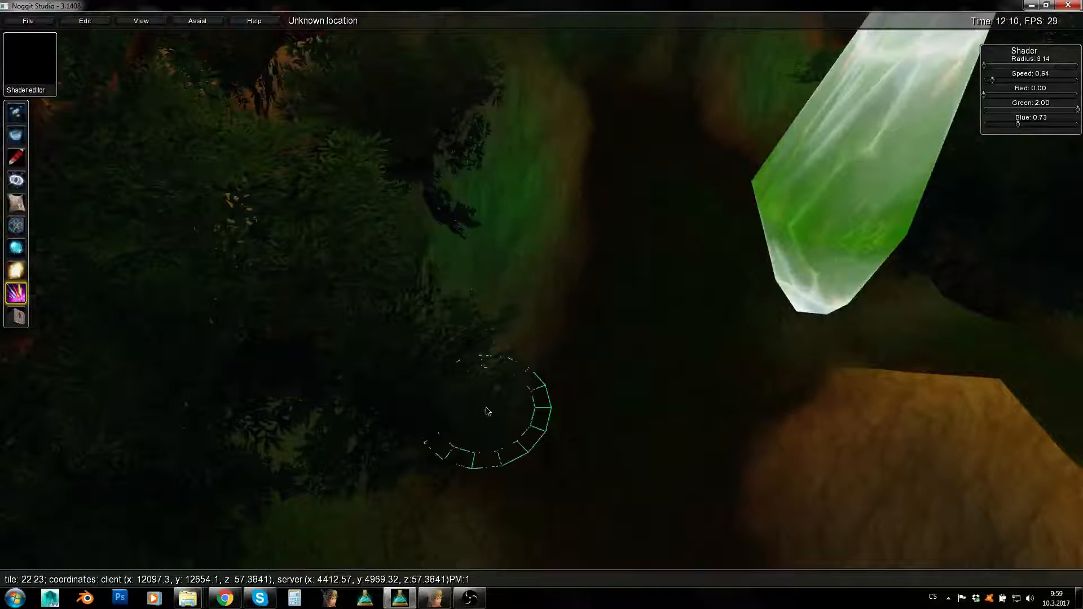
pyautogui.moveTo(695, 245); pyautogui.dragTo(796, 406, button='right')
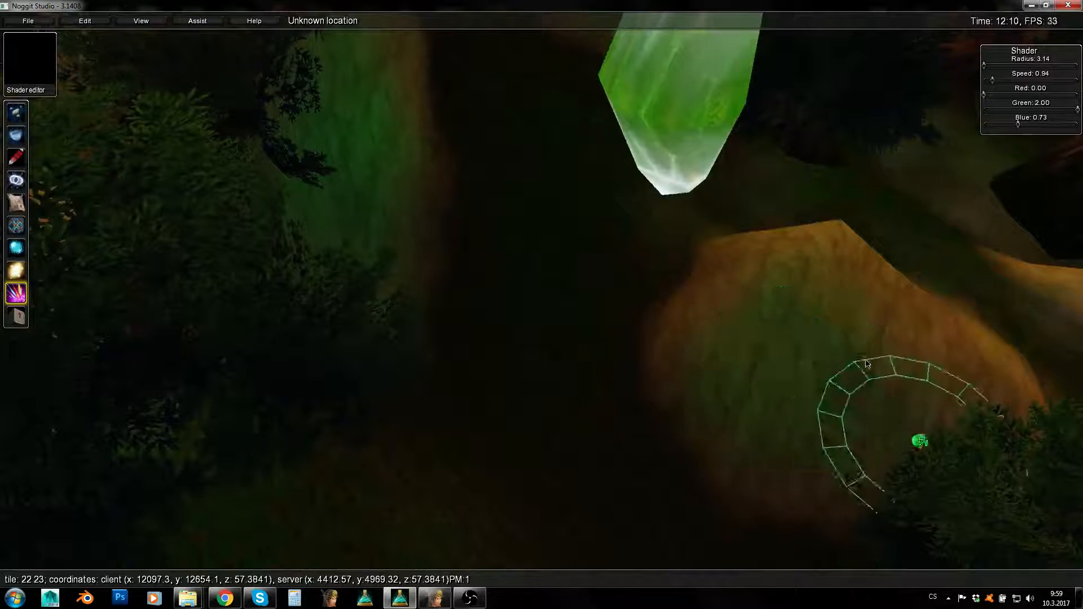
pyautogui.moveTo(981, 391)
pyautogui.mouseDown(button='right')
pyautogui.moveTo(811, 393)
pyautogui.moveTo(541, 448)
pyautogui.mouseUp(button='right')
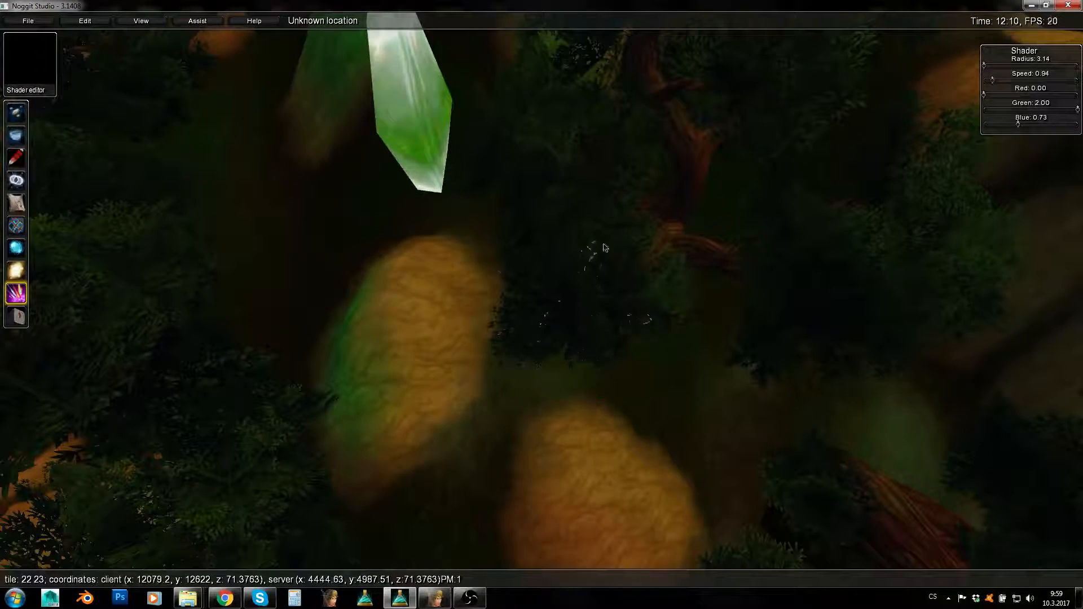
pyautogui.moveTo(528, 387)
pyautogui.mouseDown(button='right')
pyautogui.moveTo(978, 301)
pyautogui.moveTo(474, 331)
pyautogui.mouseUp(button='right')
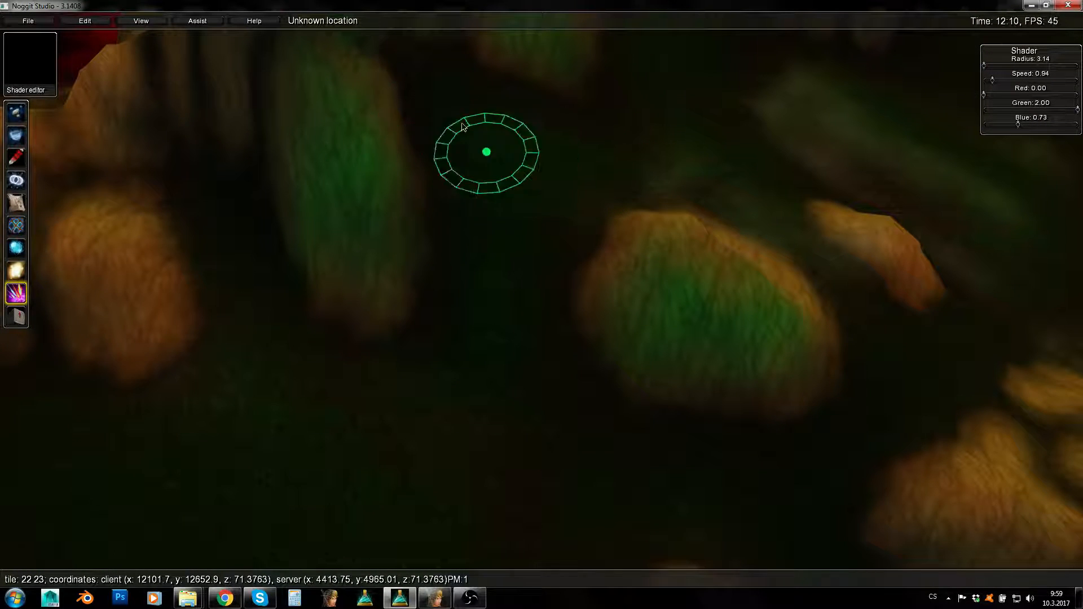
pyautogui.moveTo(576, 169); pyautogui.dragTo(600, 261, button='right')
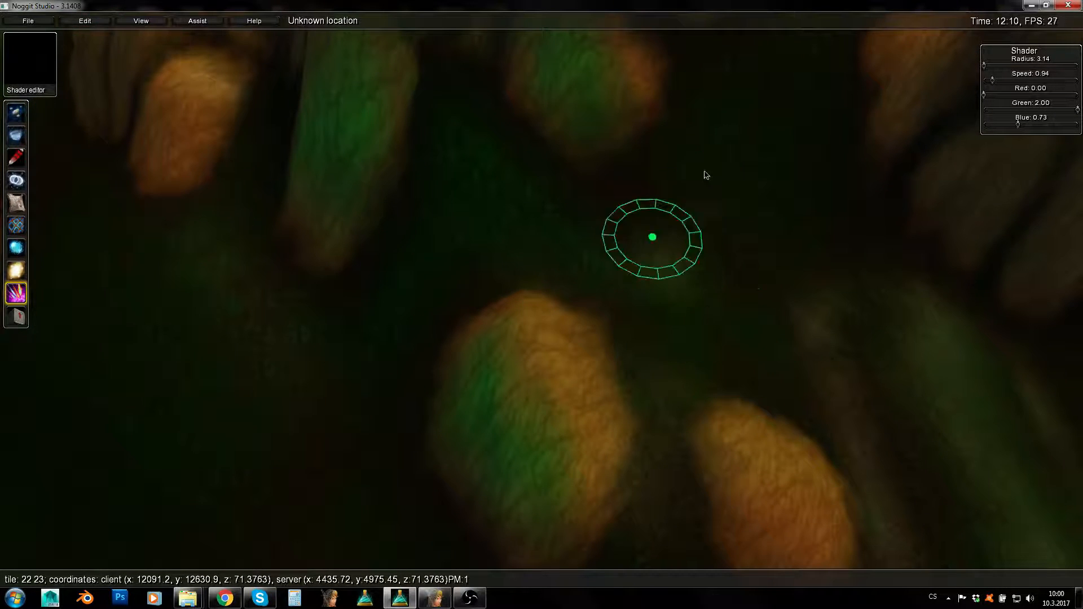
# Toggle terrain lighting and orbit the mountain to judge the green tint
pyautogui.press('F7')
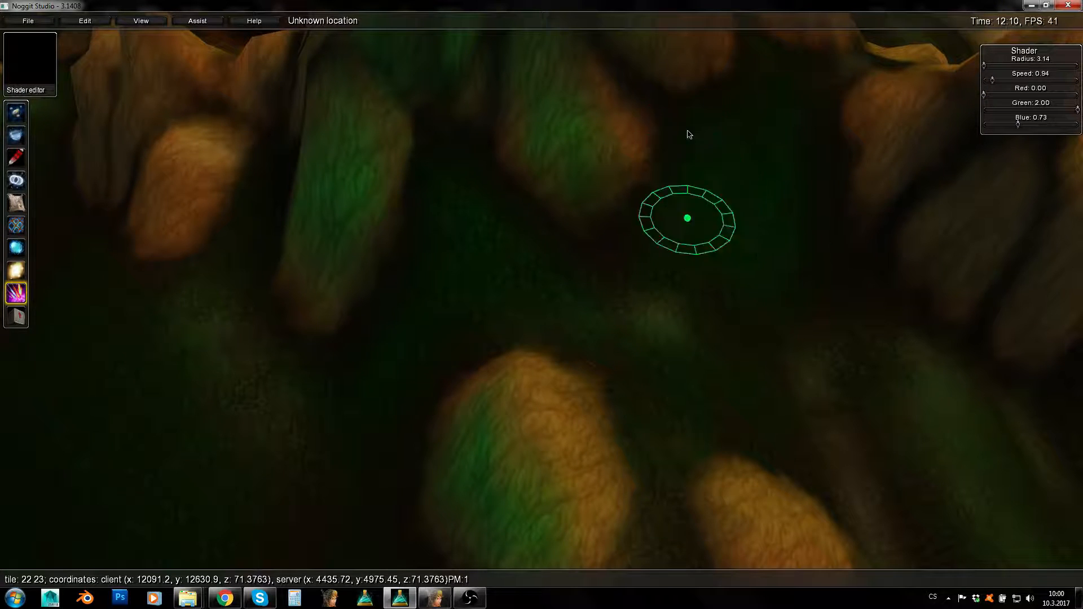
pyautogui.moveTo(688, 134); pyautogui.dragTo(687, 170, button='right')
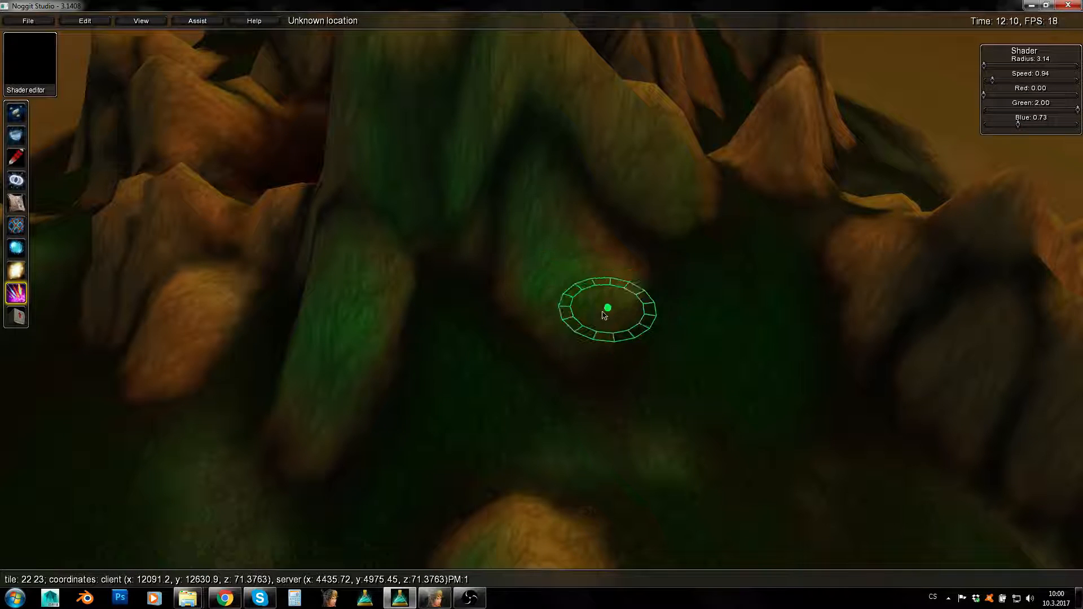
pyautogui.moveTo(603, 316); pyautogui.dragTo(586, 173, button='right')
pyautogui.moveTo(645, 231); pyautogui.dragTo(592, 195, button='right')
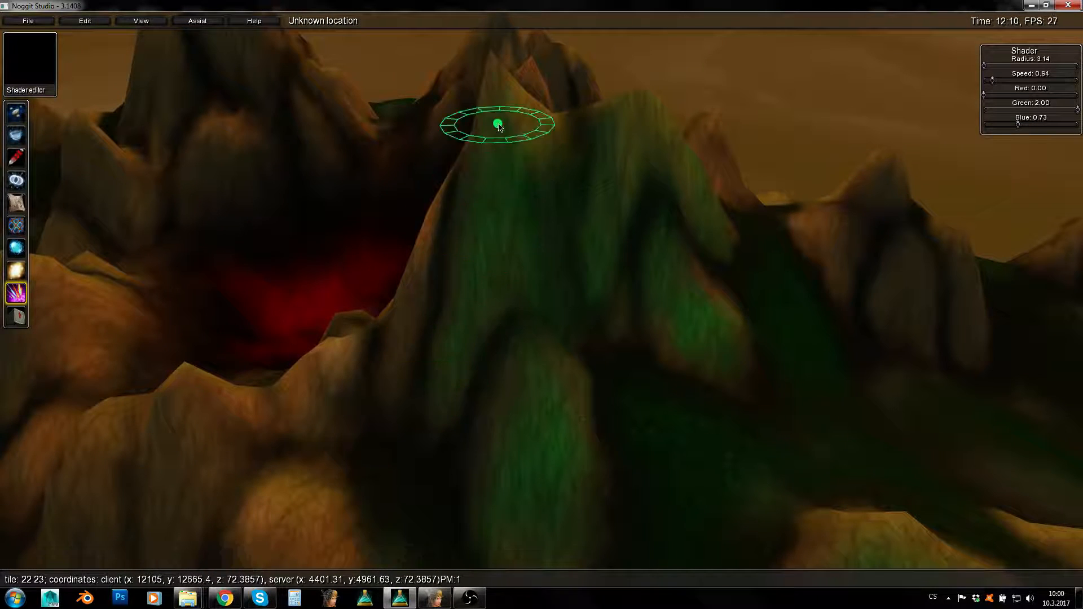
pyautogui.moveTo(517, 144); pyautogui.dragTo(573, 246, button='right')
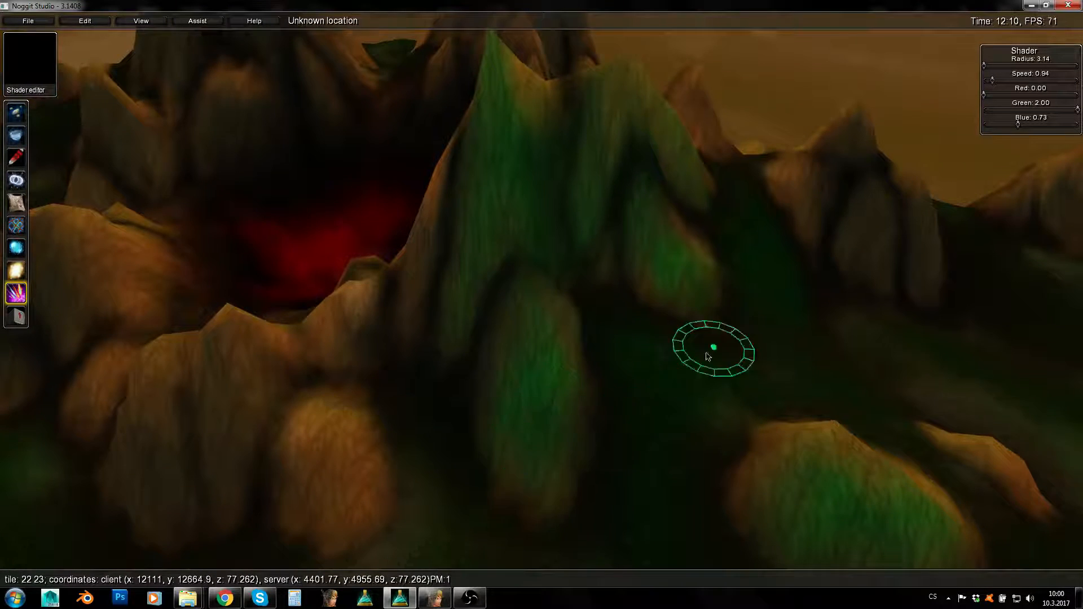
pyautogui.moveTo(716, 356); pyautogui.dragTo(694, 423, button='right')
# Adjust brush speed and size, show models again, and paint green on the ground under the crystal
pyautogui.moveTo(1056, 102); pyautogui.dragTo(585, 257, button='right')
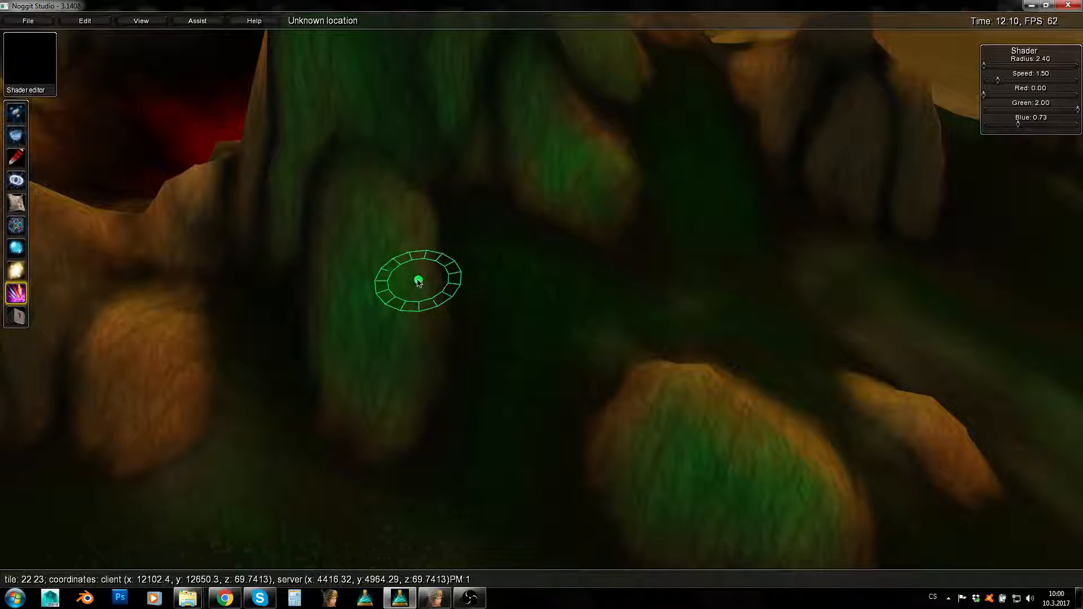
pyautogui.press('F1')
pyautogui.press('w')
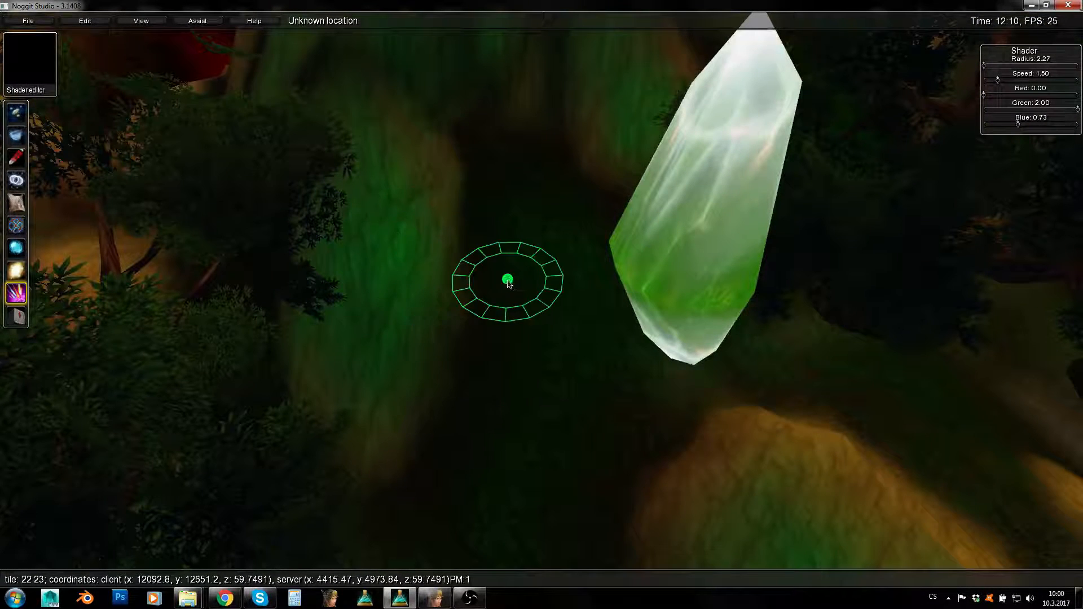
pyautogui.moveTo(514, 279)
pyautogui.mouseDown(button='right')
pyautogui.moveTo(514, 214)
pyautogui.moveTo(613, 227)
pyautogui.moveTo(728, 390)
pyautogui.moveTo(536, 331)
pyautogui.mouseUp(button='right')
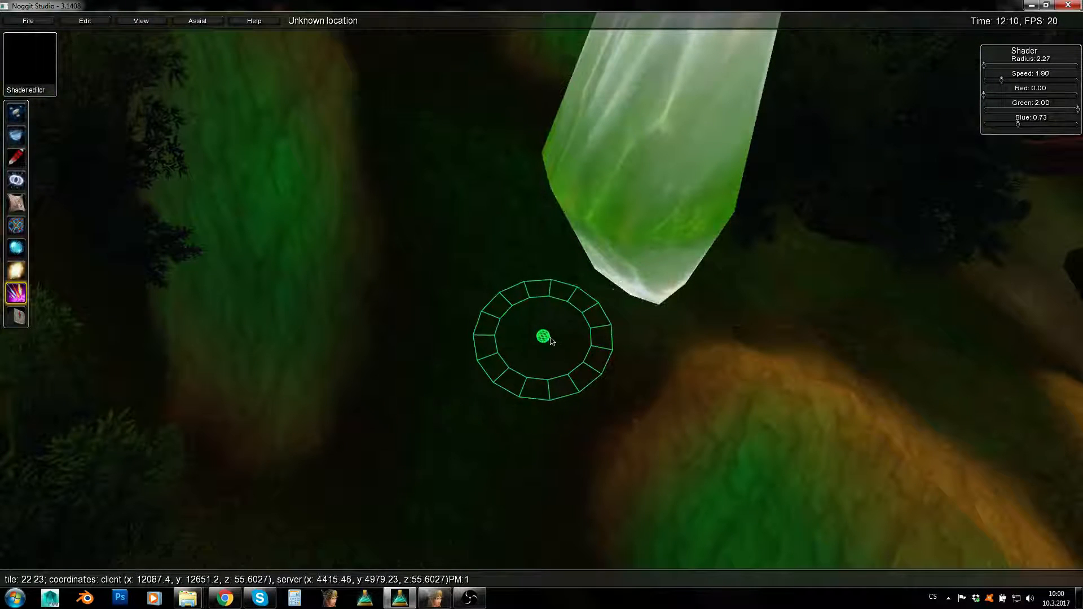
pyautogui.press('alt')
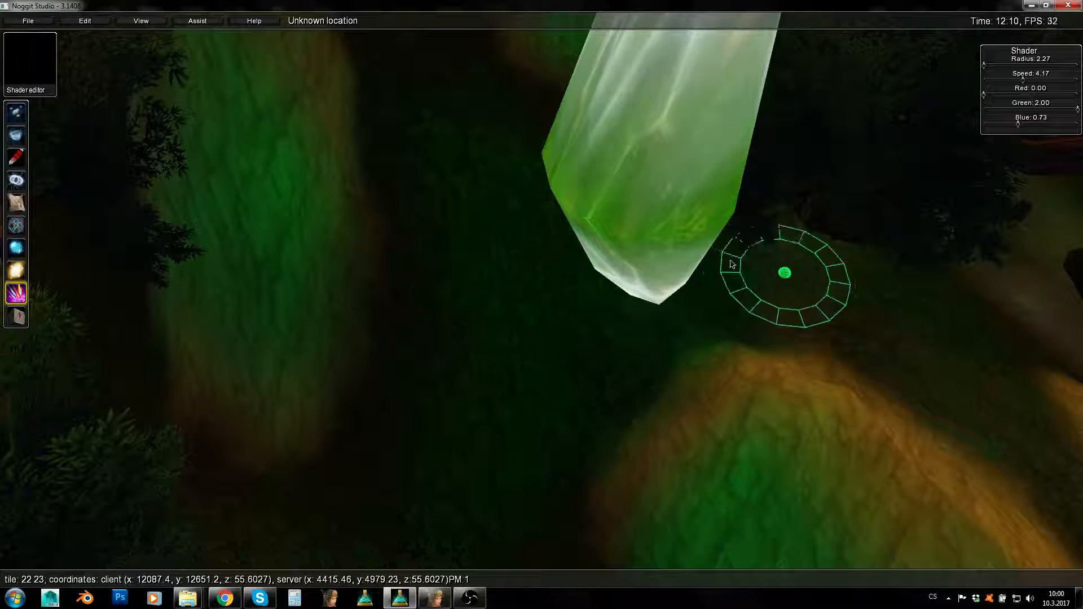
pyautogui.moveTo(652, 255)
pyautogui.mouseDown(button='right')
pyautogui.moveTo(668, 184)
pyautogui.moveTo(556, 151)
pyautogui.mouseUp(button='right')
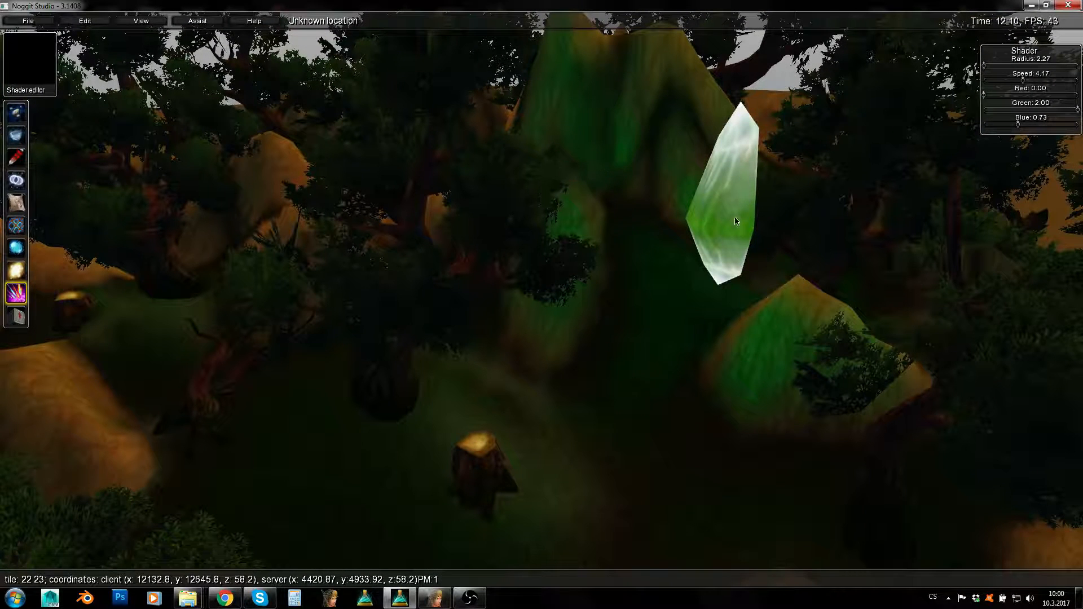
# In object editing, rotate the crystal upright into its final orientation and deselect it
pyautogui.click(19, 316)
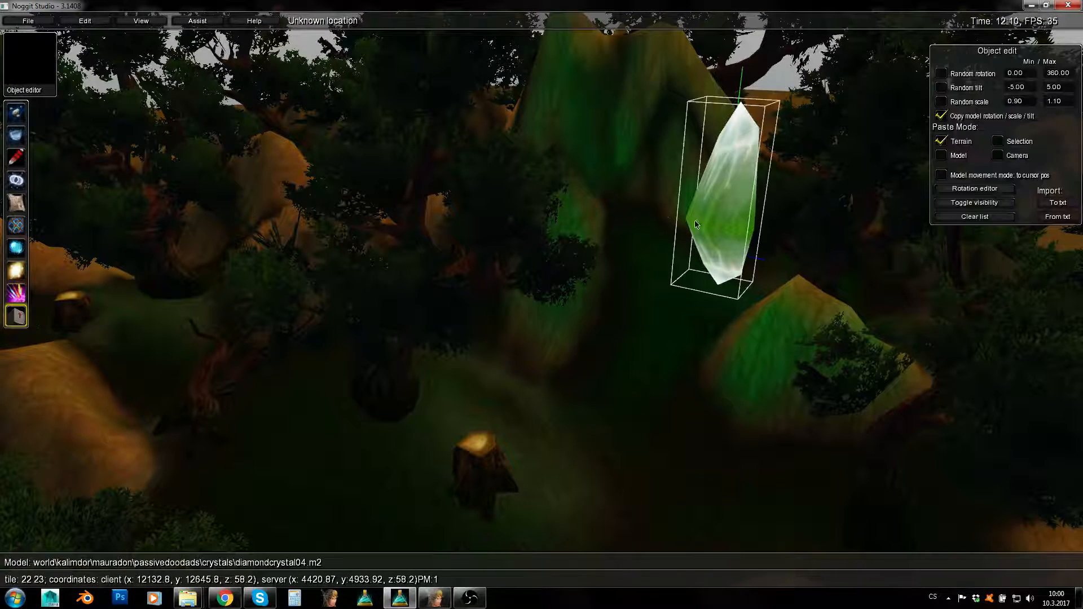
pyautogui.keyDown('ctrl'); pyautogui.moveTo(696, 224); pyautogui.dragTo(726, 205); pyautogui.keyUp('ctrl')
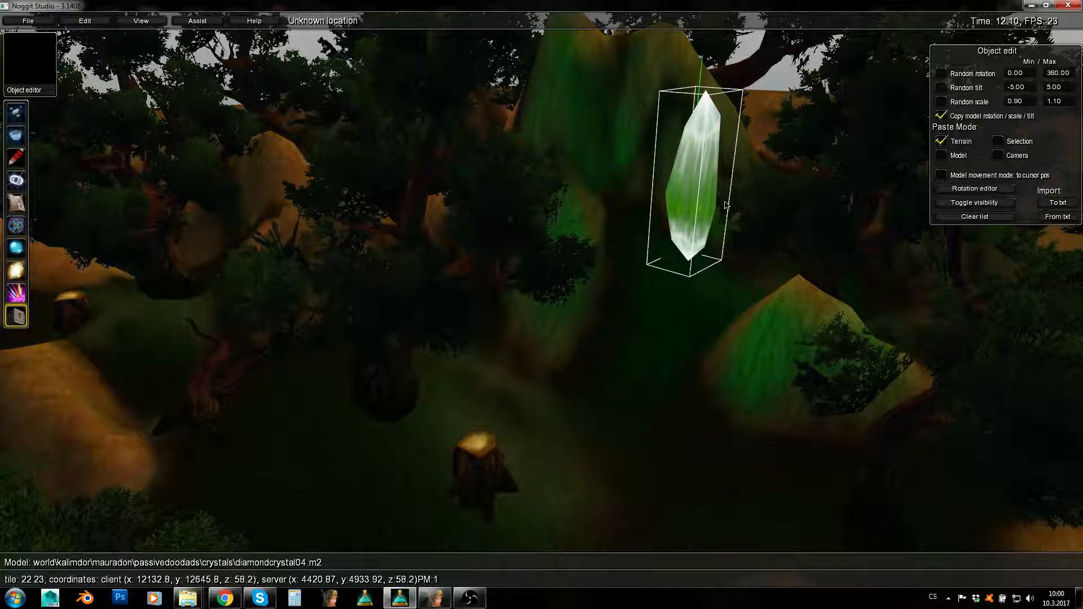
pyautogui.moveTo(721, 262)
pyautogui.keyDown('ctrl'); pyautogui.mouseDown()
pyautogui.moveTo(659, 239)
pyautogui.moveTo(670, 237)
pyautogui.mouseUp(); pyautogui.keyUp('ctrl')
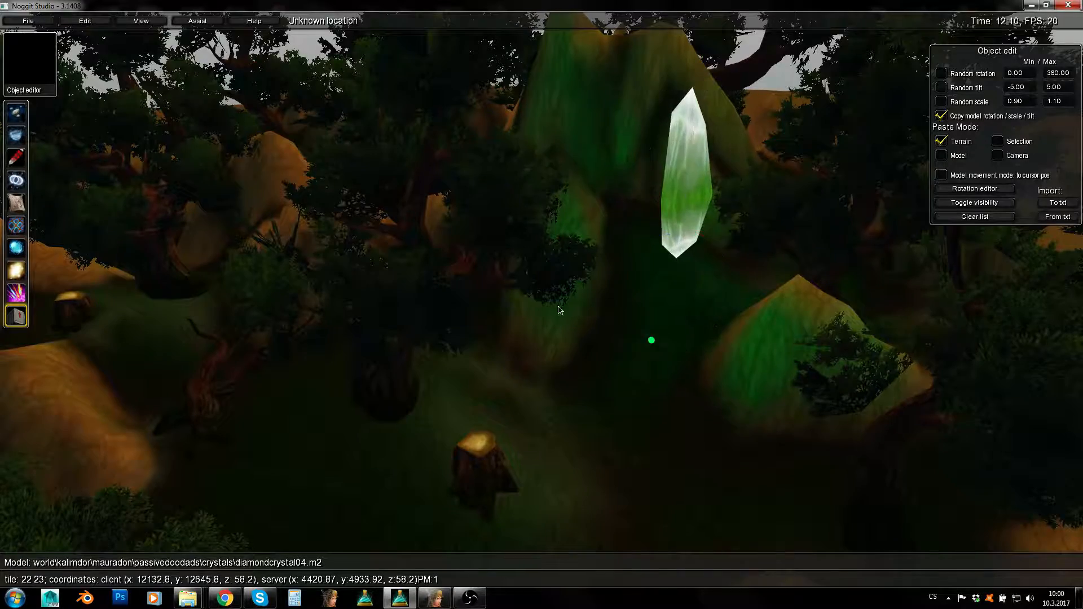
pyautogui.click(569, 317)
# Orbit across the island over the red cave, then return to shader painting
pyautogui.moveTo(568, 317); pyautogui.dragTo(569, 195, button='right')
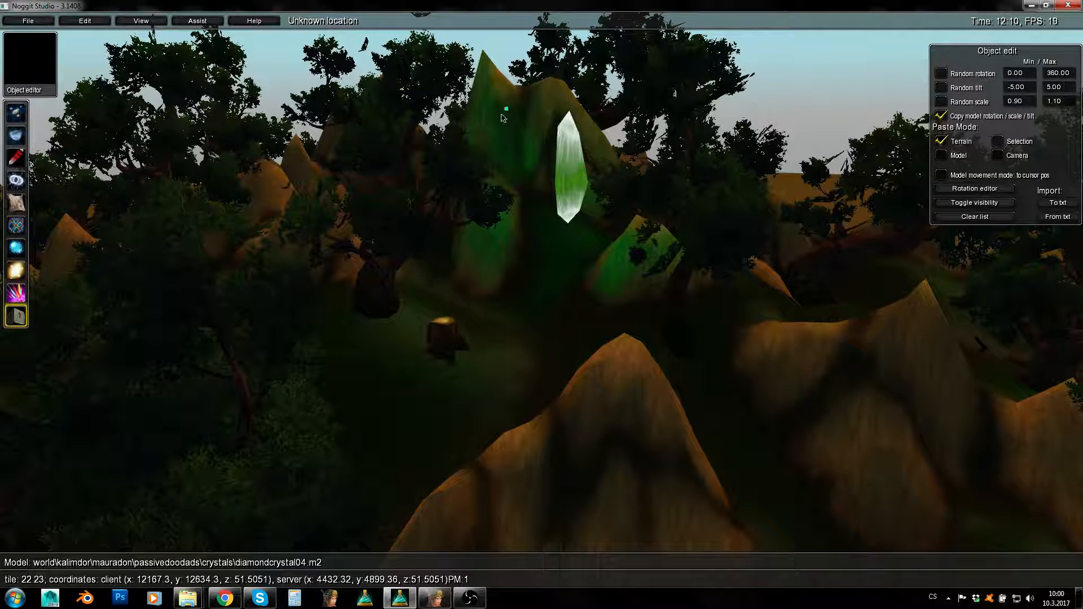
pyautogui.moveTo(571, 187)
pyautogui.mouseDown(button='right')
pyautogui.moveTo(546, 210)
pyautogui.moveTo(508, 195)
pyautogui.moveTo(441, 220)
pyautogui.moveTo(734, 258)
pyautogui.mouseUp(button='right')
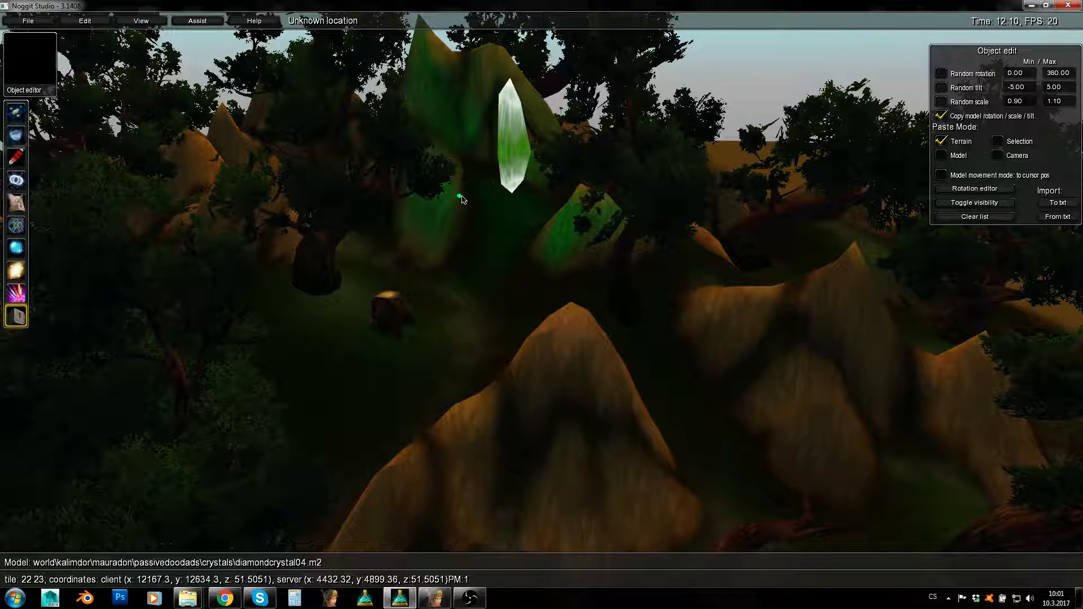
pyautogui.moveTo(460, 201)
pyautogui.mouseDown(button='right')
pyautogui.moveTo(718, 290)
pyautogui.moveTo(567, 261)
pyautogui.mouseUp(button='right')
pyautogui.moveTo(494, 371)
pyautogui.mouseDown(button='right')
pyautogui.moveTo(820, 369)
pyautogui.moveTo(636, 280)
pyautogui.moveTo(541, 305)
pyautogui.moveTo(663, 310)
pyautogui.mouseUp(button='right')
pyautogui.click(17, 292)
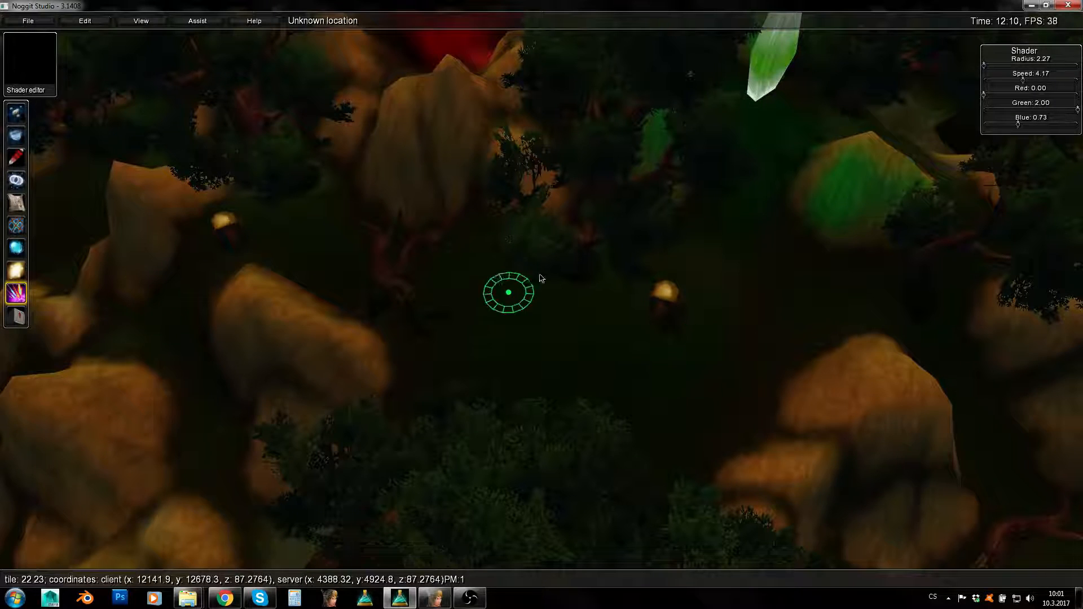
# Descend to the shaded grass clearing near the glowing stump for the lighter tint
pyautogui.moveTo(545, 280)
pyautogui.mouseDown(button='right')
pyautogui.moveTo(664, 316)
pyautogui.moveTo(525, 340)
pyautogui.mouseUp(button='right')
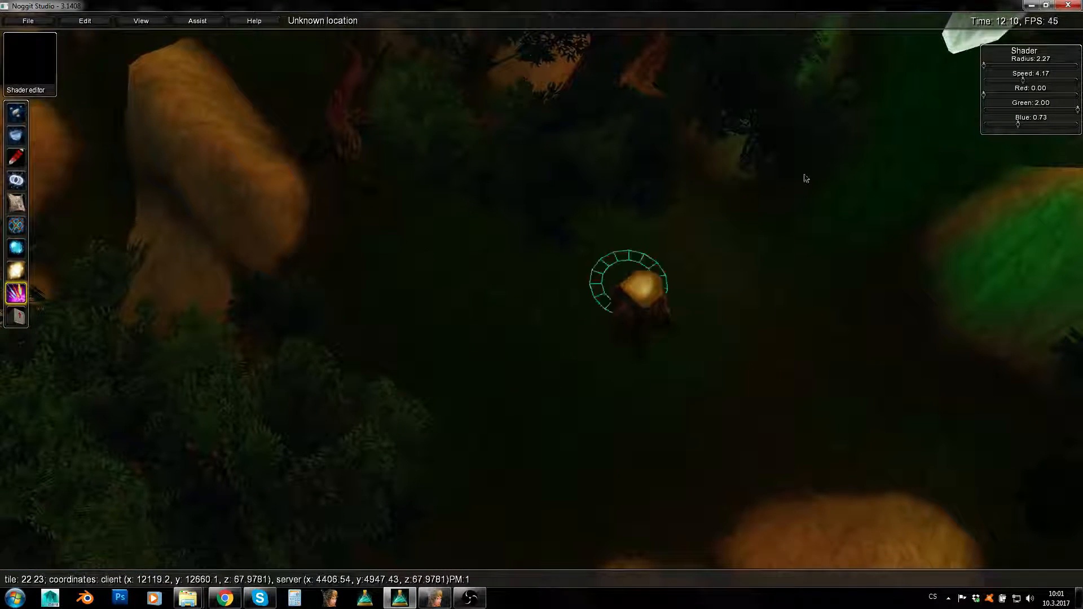
pyautogui.moveTo(806, 179); pyautogui.dragTo(1012, 123, button='right')
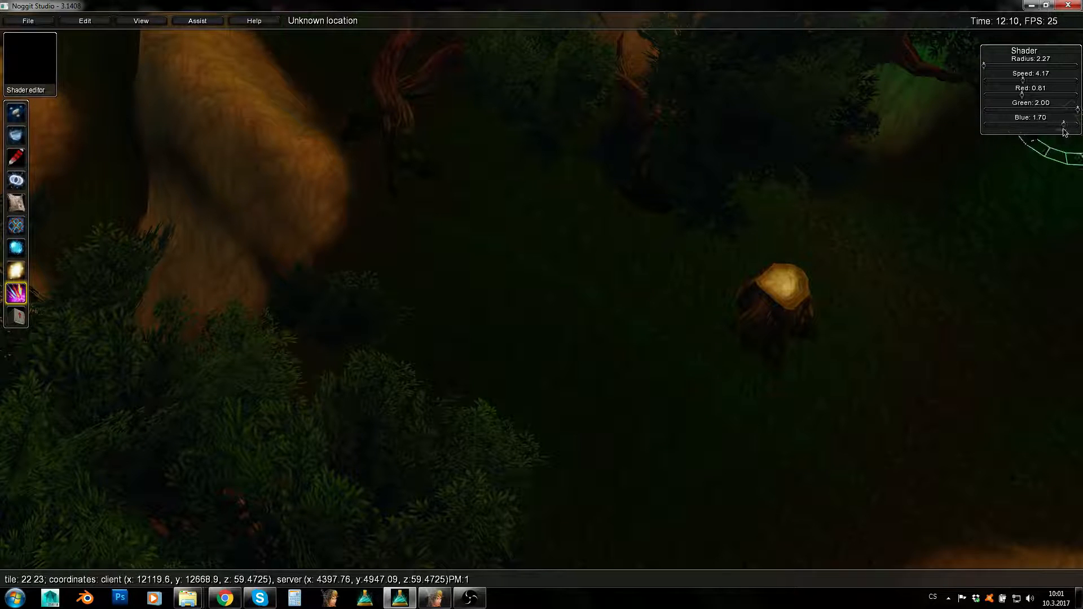
pyautogui.keyDown('alt'); pyautogui.scroll(3, 578, 293); pyautogui.keyUp('alt')
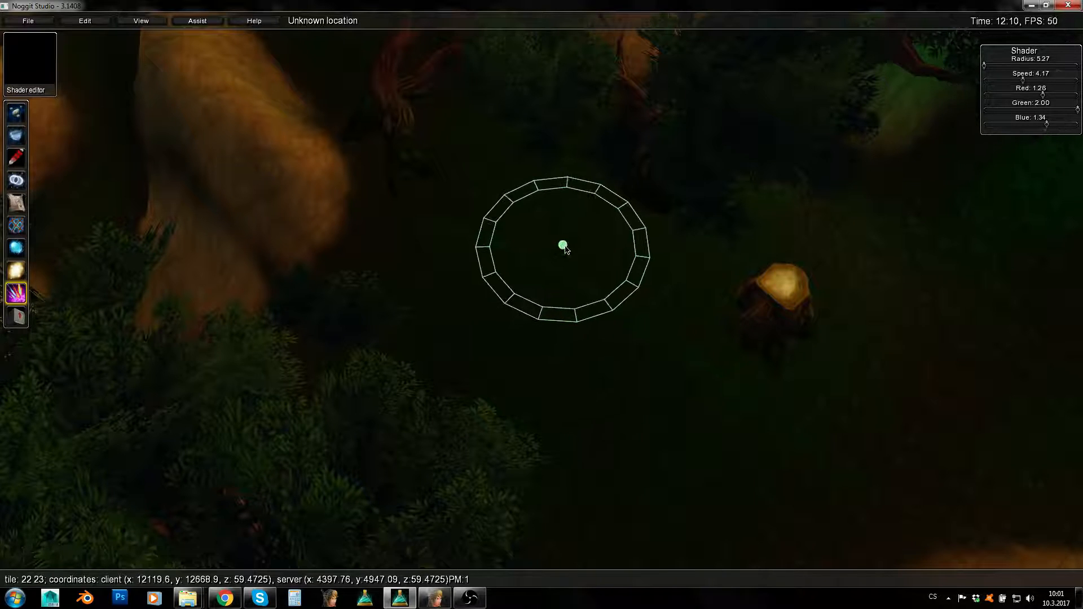
pyautogui.keyDown('shift'); pyautogui.scroll(-2, 569, 266); pyautogui.keyUp('shift')
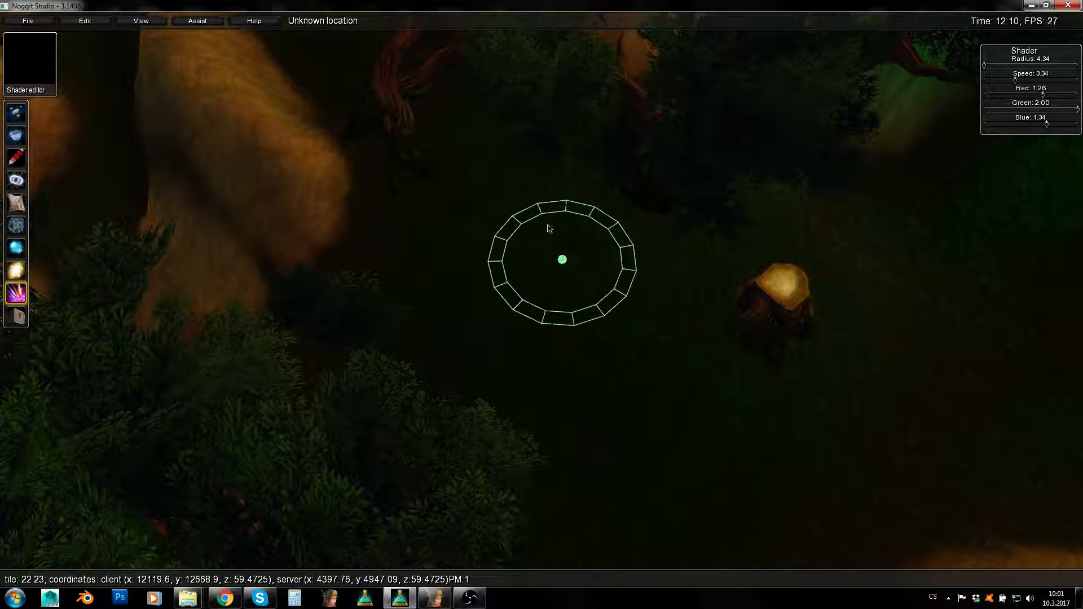
# Paint a light green tint onto the shaded grass near the glowing mushroom
pyautogui.moveTo(569, 267); pyautogui.dragTo(591, 288)
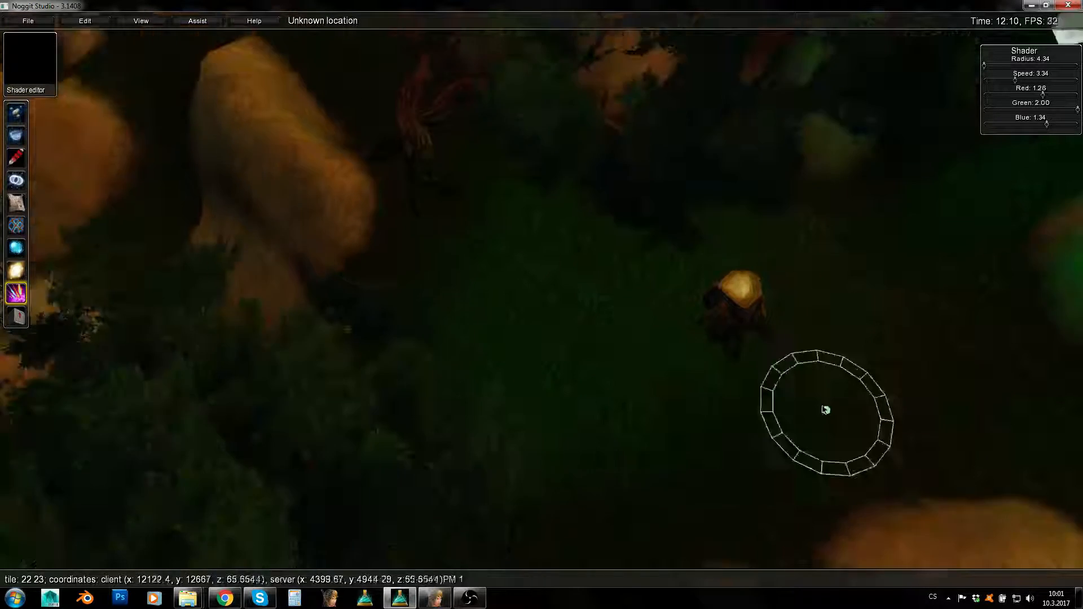
# Fly over the grassland and tint a small grass patch between the rocks green
pyautogui.press('w')
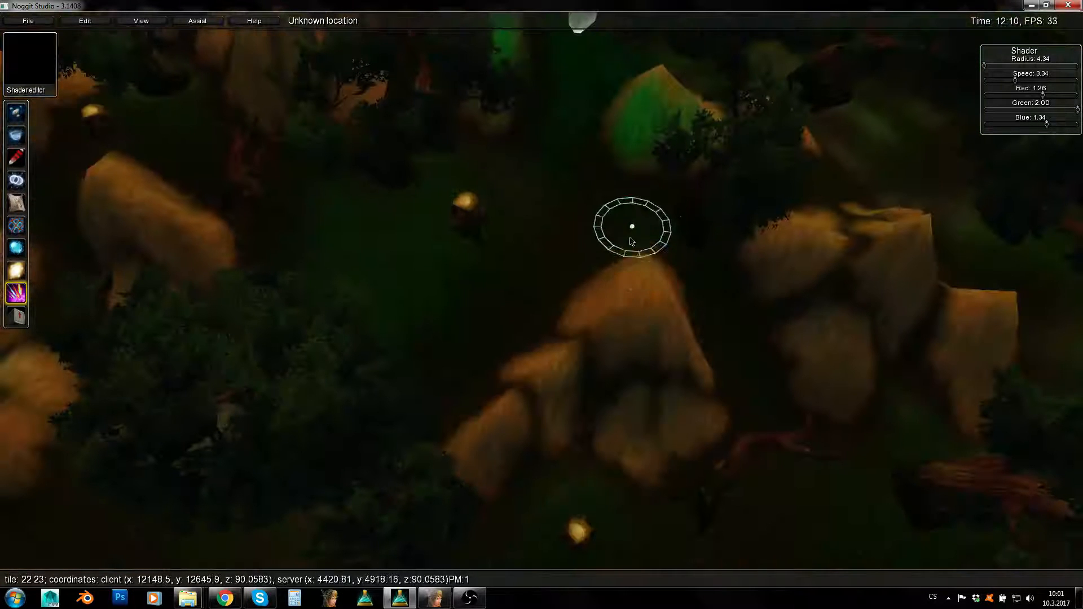
pyautogui.press('s')
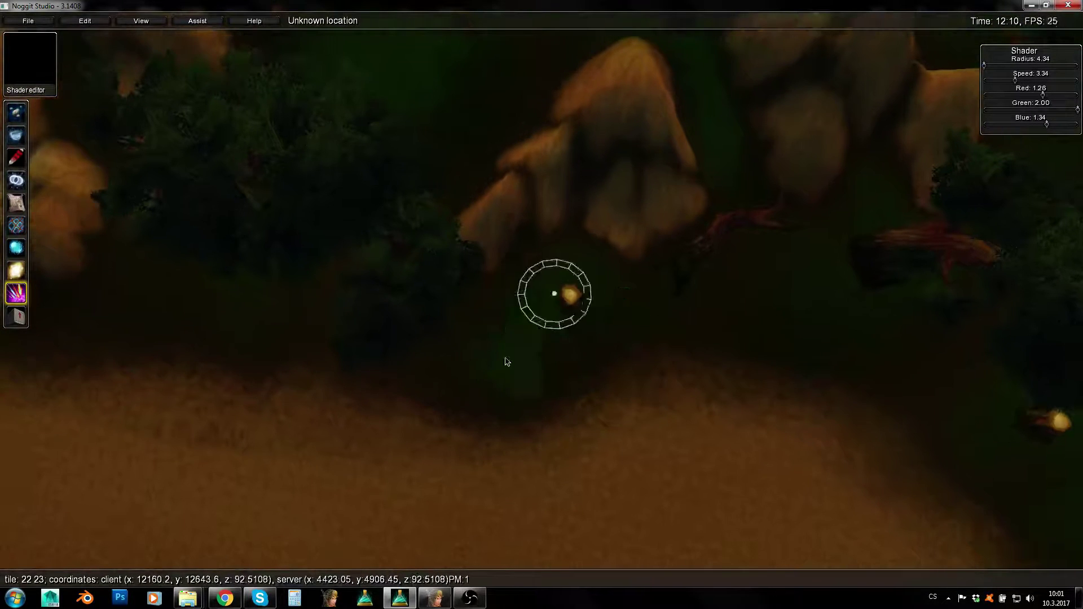
pyautogui.click(506, 362)
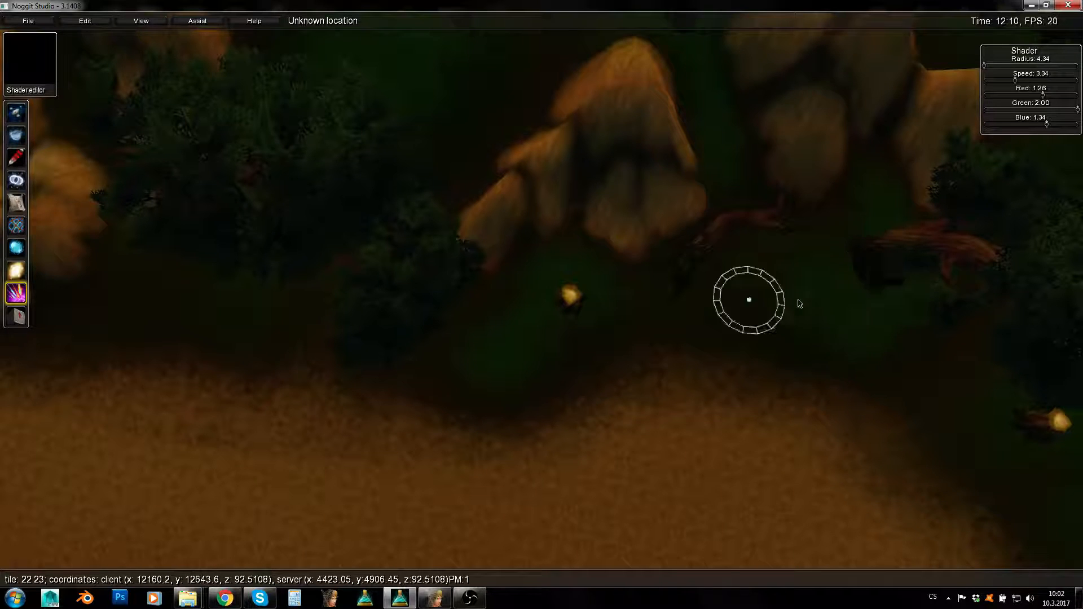
pyautogui.moveTo(886, 310); pyautogui.dragTo(428, 264, button='right')
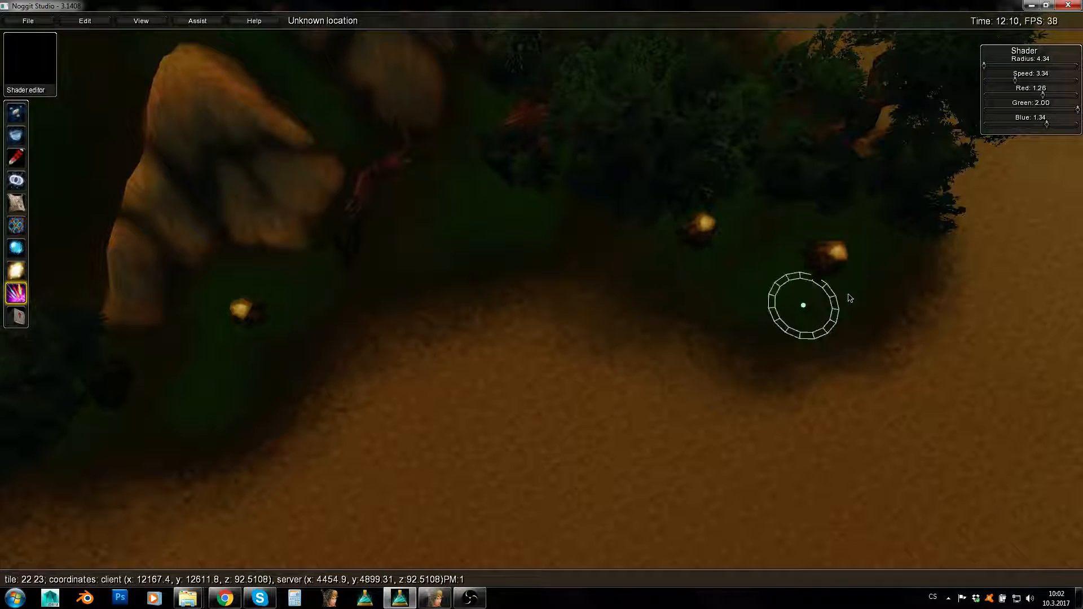
pyautogui.press('w')
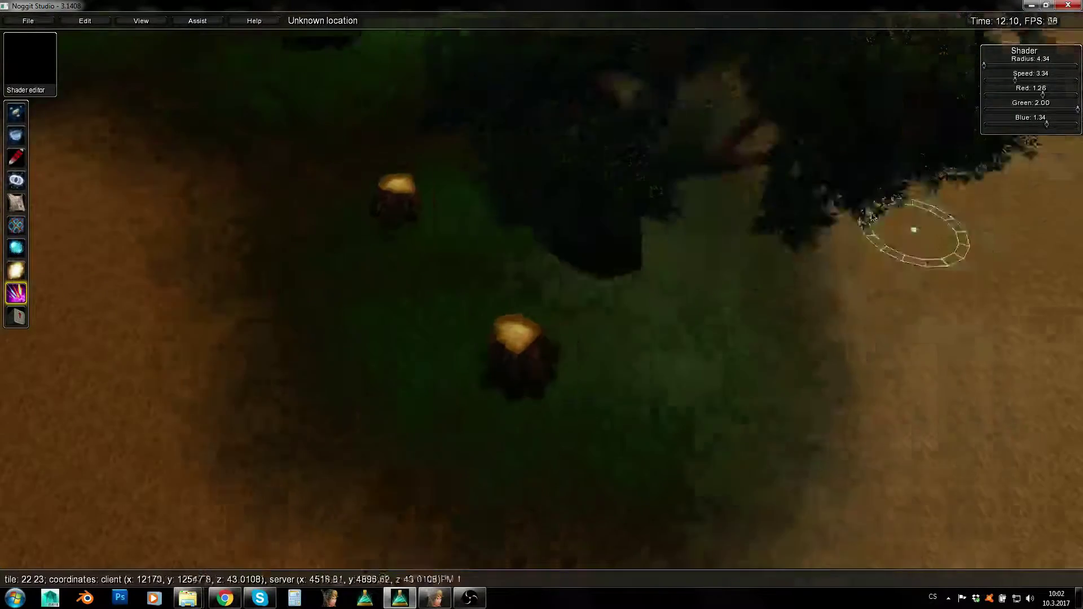
pyautogui.moveTo(521, 188)
pyautogui.mouseDown(button='right')
pyautogui.moveTo(573, 151)
pyautogui.moveTo(474, 263)
pyautogui.mouseUp(button='right')
pyautogui.press('w')
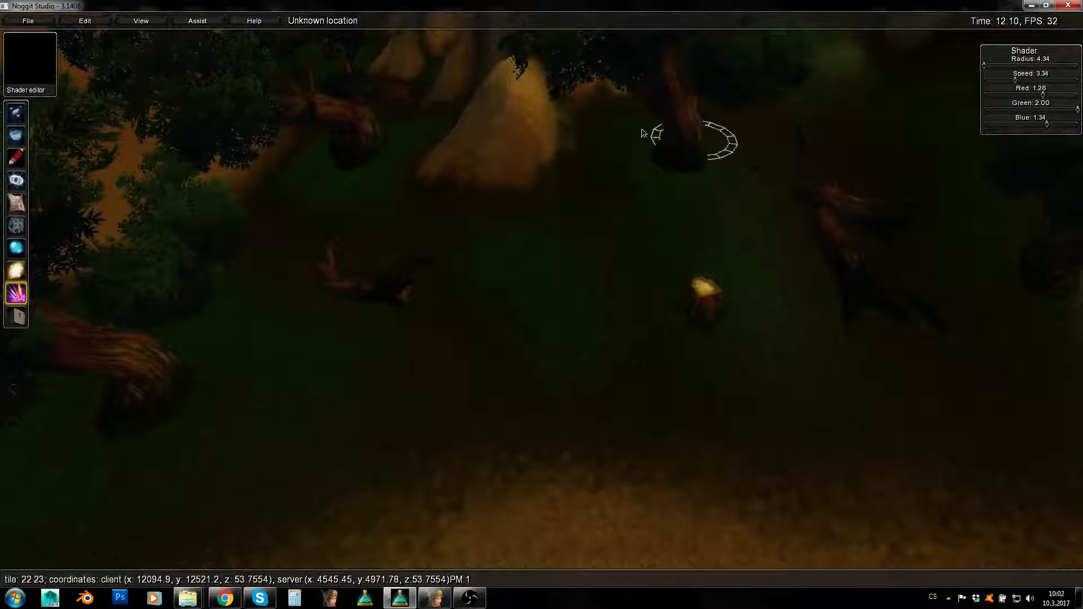
# Orbit around the rocky slopes and pull back to view the whole island
pyautogui.moveTo(643, 229); pyautogui.dragTo(781, 100, button='right')
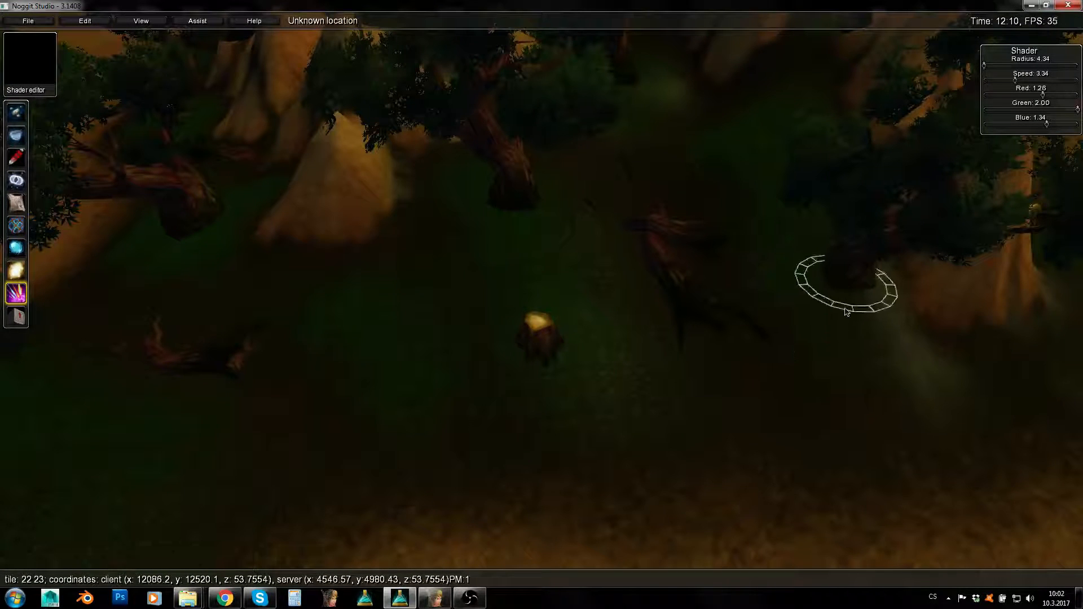
pyautogui.moveTo(889, 356)
pyautogui.mouseDown(button='right')
pyautogui.moveTo(746, 237)
pyautogui.moveTo(593, 157)
pyautogui.moveTo(559, 341)
pyautogui.mouseUp(button='right')
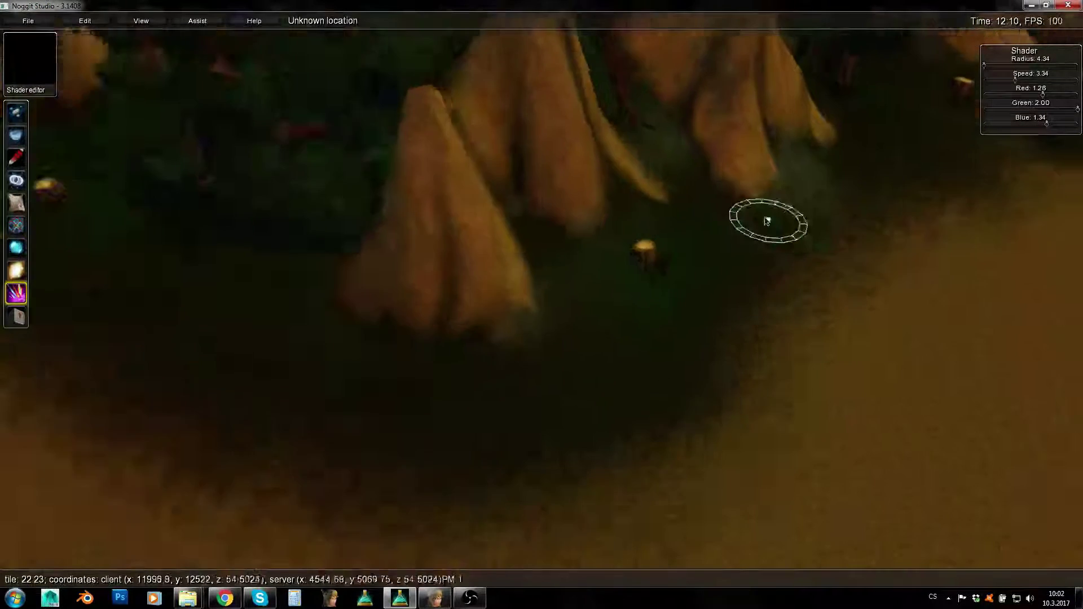
pyautogui.moveTo(730, 258); pyautogui.dragTo(583, 196, button='right')
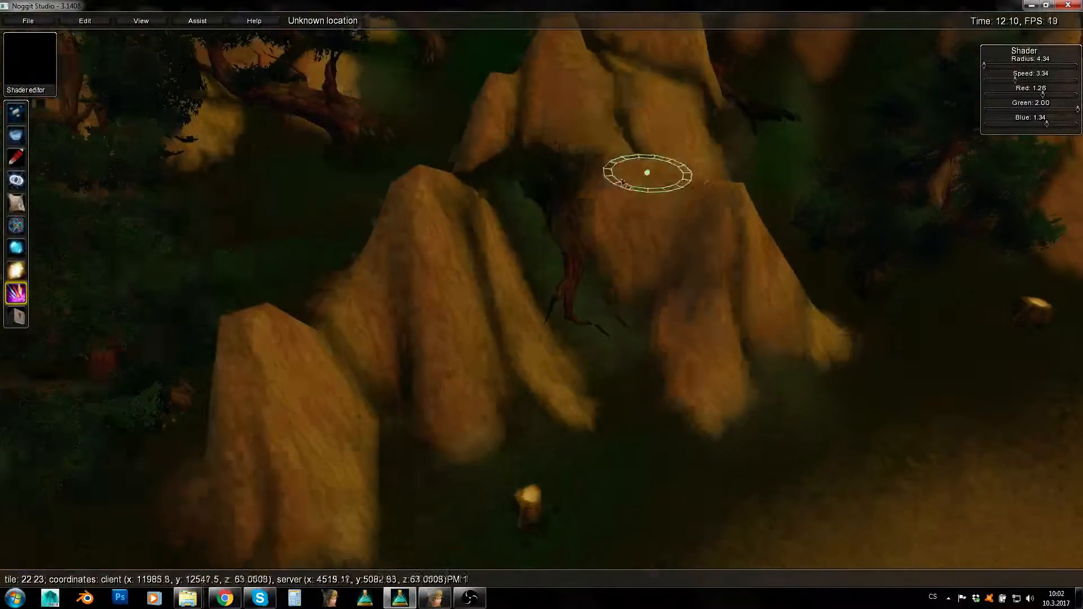
pyautogui.moveTo(567, 313); pyautogui.dragTo(585, 406, button='right')
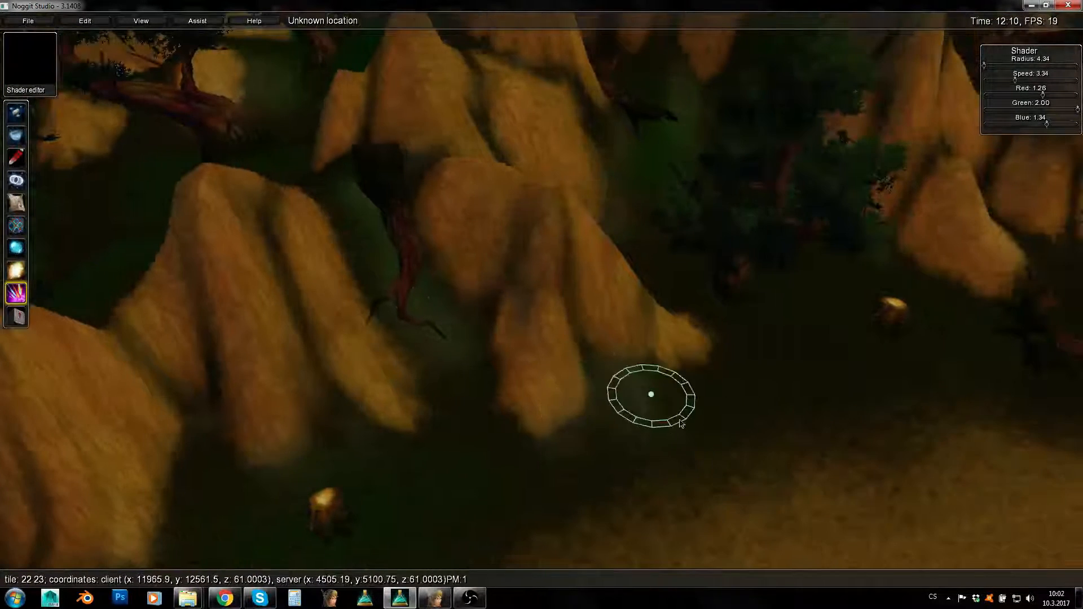
pyautogui.moveTo(723, 291); pyautogui.dragTo(499, 241, button='right')
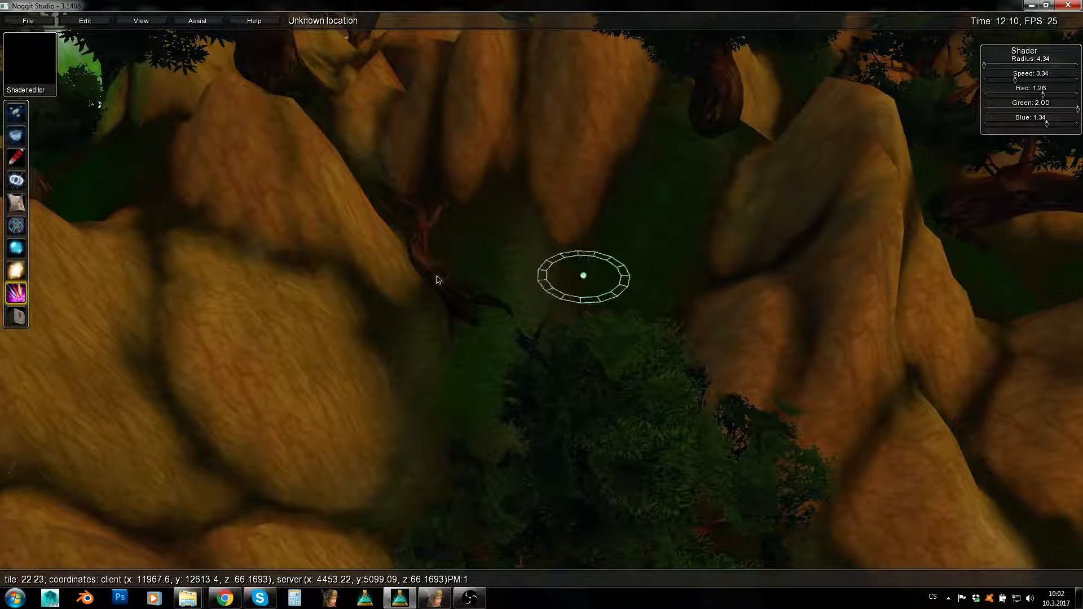
pyautogui.moveTo(585, 280)
pyautogui.mouseDown(button='right')
pyautogui.moveTo(714, 294)
pyautogui.moveTo(691, 216)
pyautogui.moveTo(593, 365)
pyautogui.mouseUp(button='right')
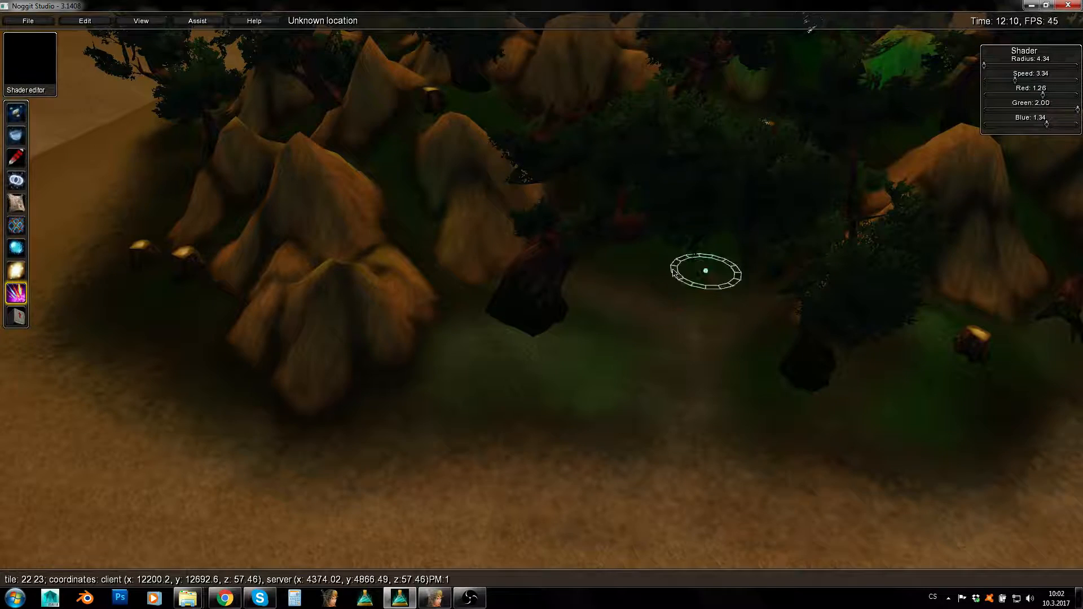
pyautogui.moveTo(500, 256); pyautogui.dragTo(487, 261, button='right')
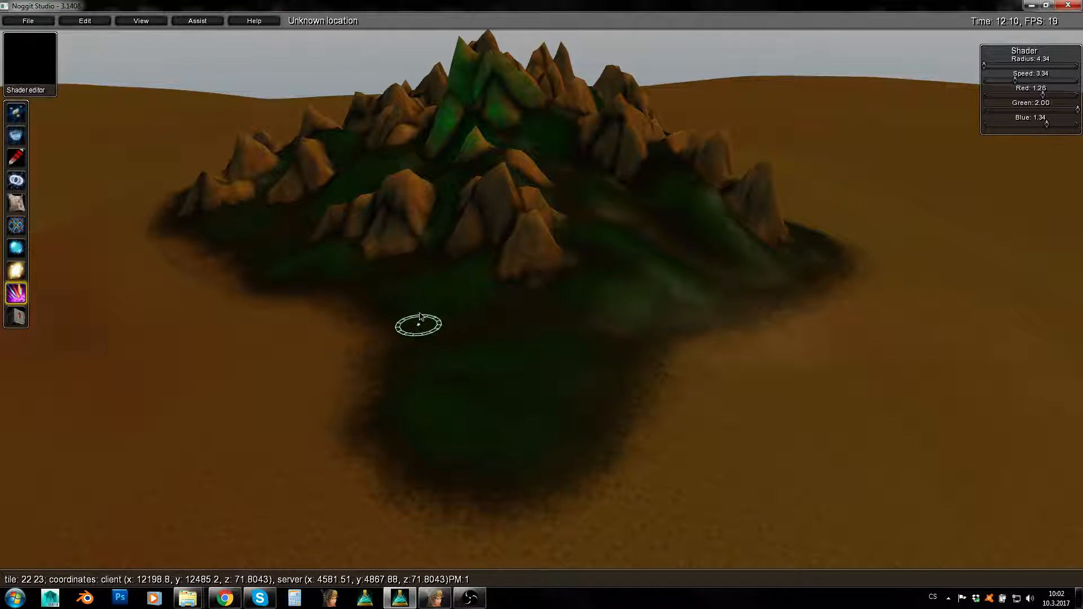
pyautogui.moveTo(478, 307); pyautogui.dragTo(452, 285, button='right')
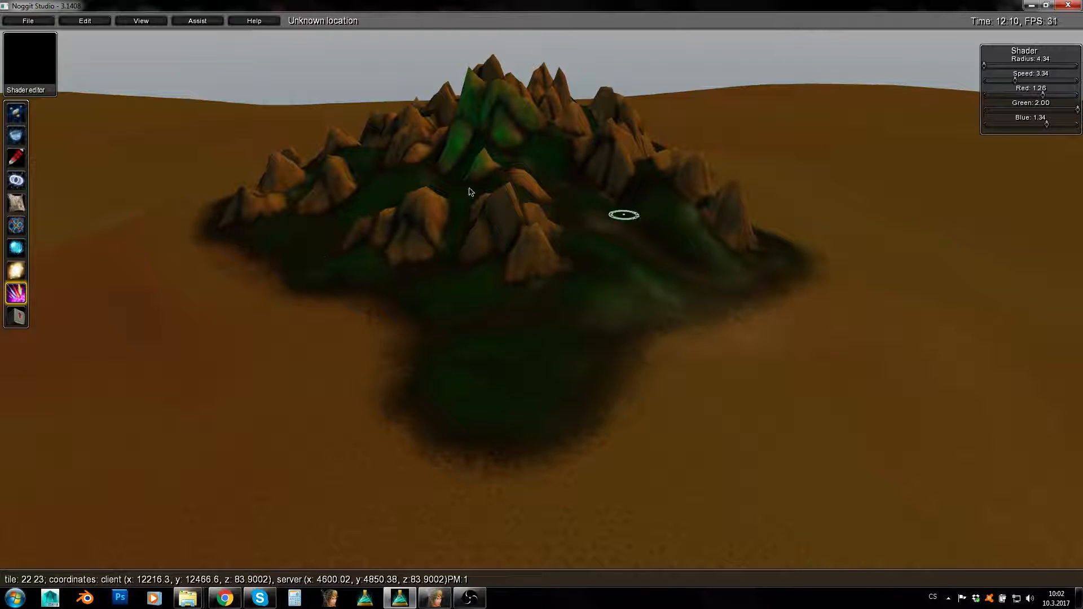
pyautogui.press('w')
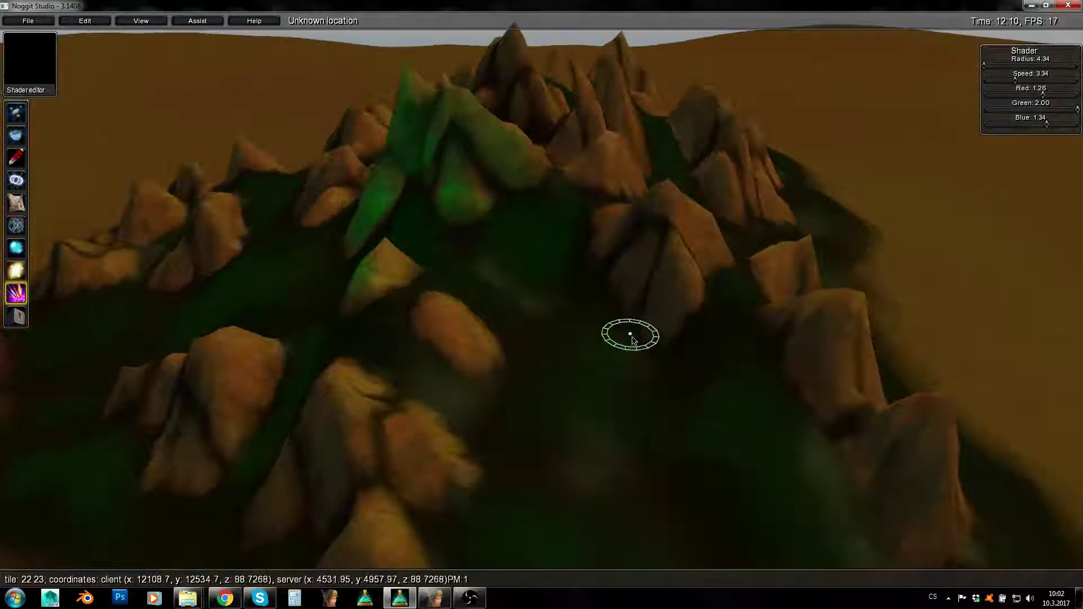
pyautogui.moveTo(633, 339); pyautogui.dragTo(577, 429, button='right')
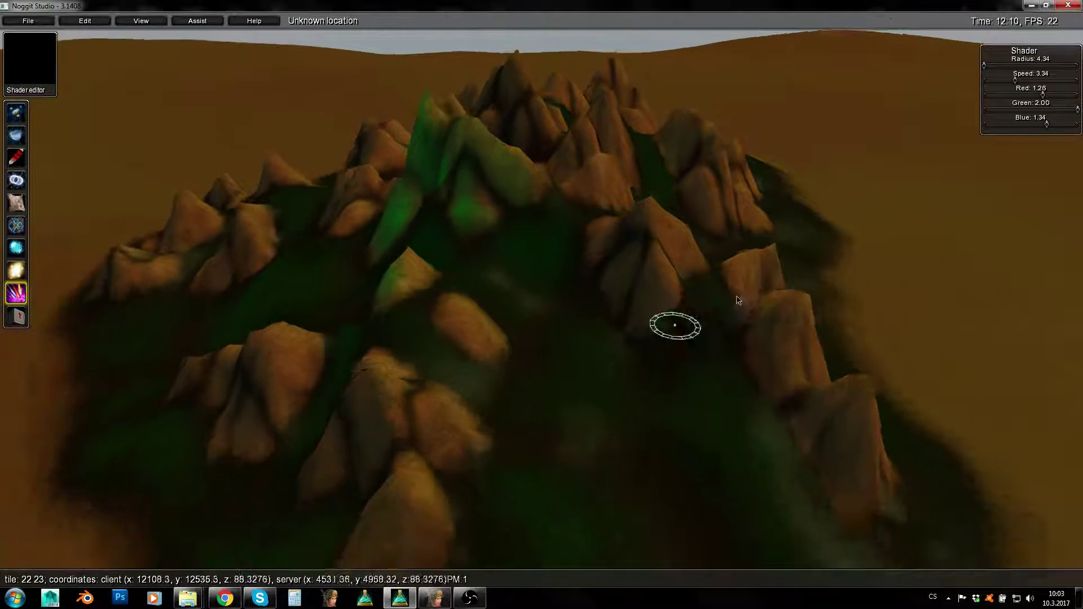
pyautogui.moveTo(459, 419); pyautogui.dragTo(482, 372, button='right')
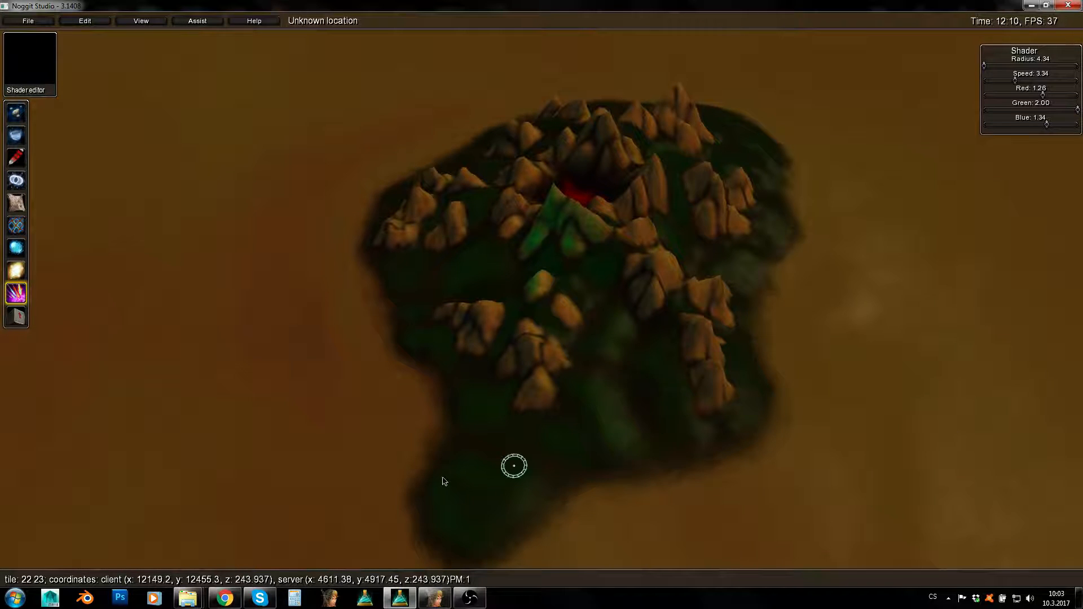
pyautogui.moveTo(508, 239); pyautogui.dragTo(542, 381, button='right')
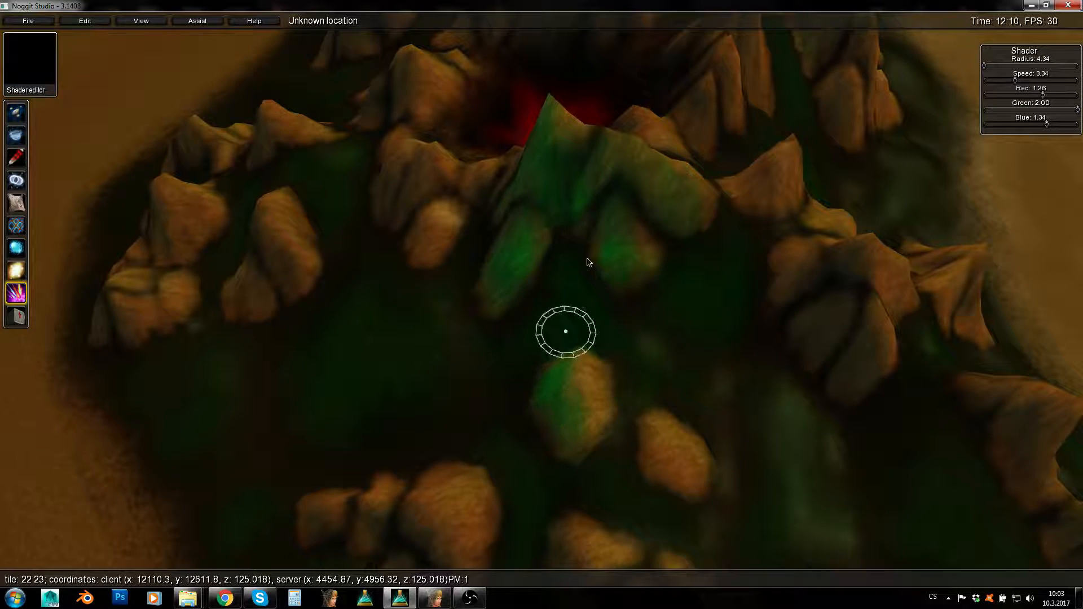
pyautogui.press('w')
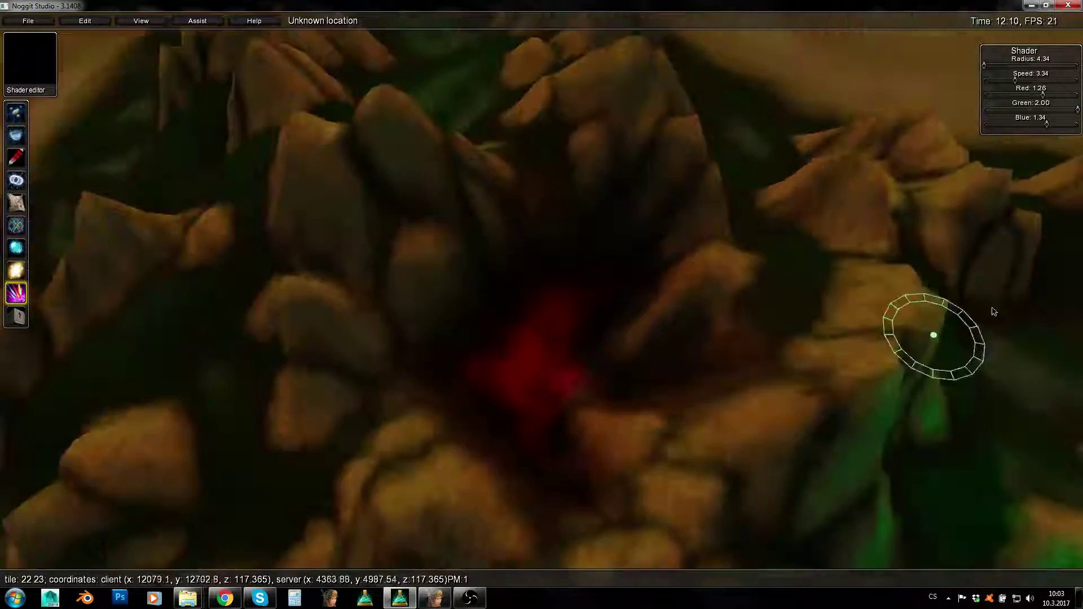
pyautogui.moveTo(941, 331); pyautogui.dragTo(710, 349, button='right')
pyautogui.press('s')
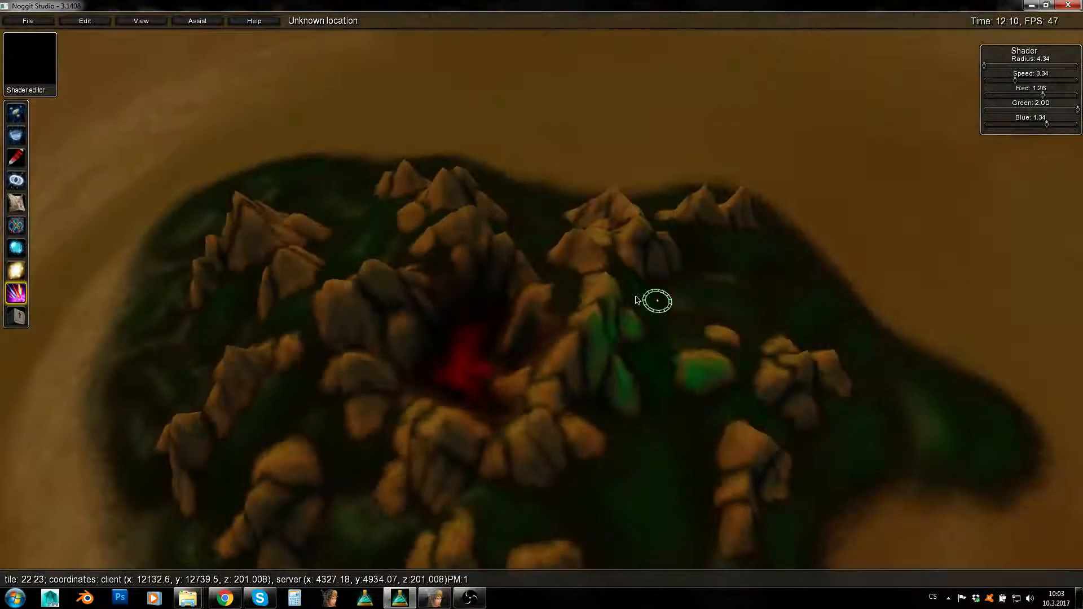
pyautogui.press('w')
pyautogui.press('s')
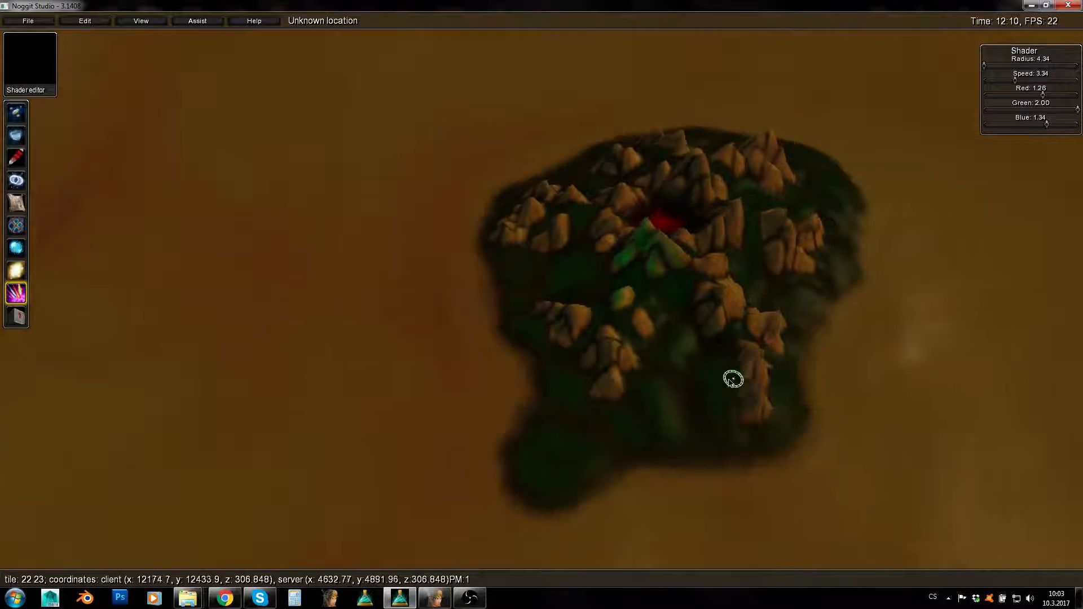
pyautogui.press('w')
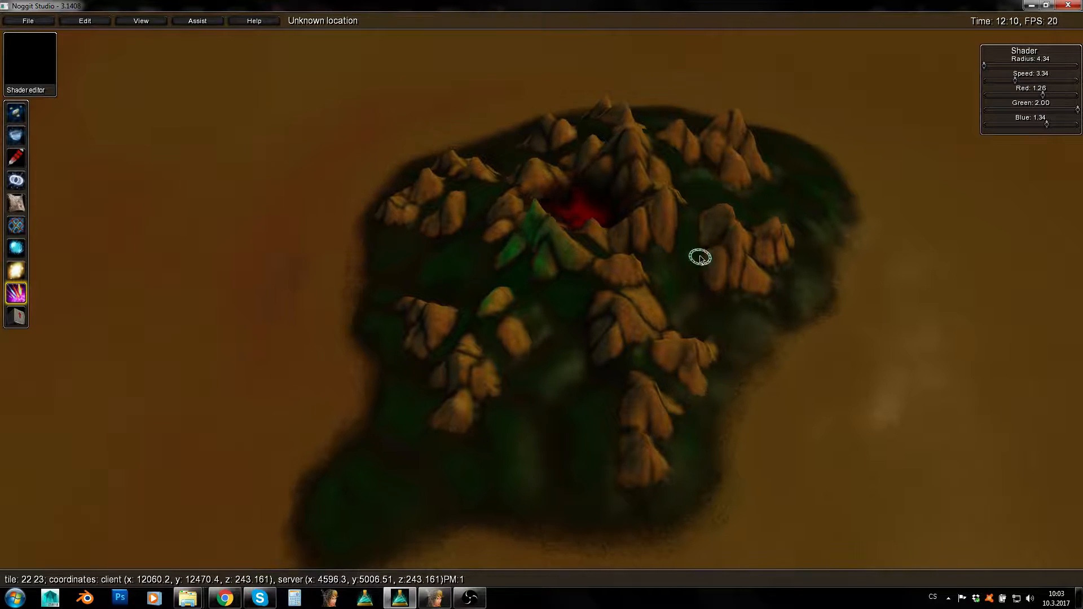
pyautogui.press('w')
pyautogui.press('w')
pyautogui.moveTo(777, 305)
pyautogui.mouseDown(button='right')
pyautogui.moveTo(821, 307)
pyautogui.moveTo(684, 281)
pyautogui.mouseUp(button='right')
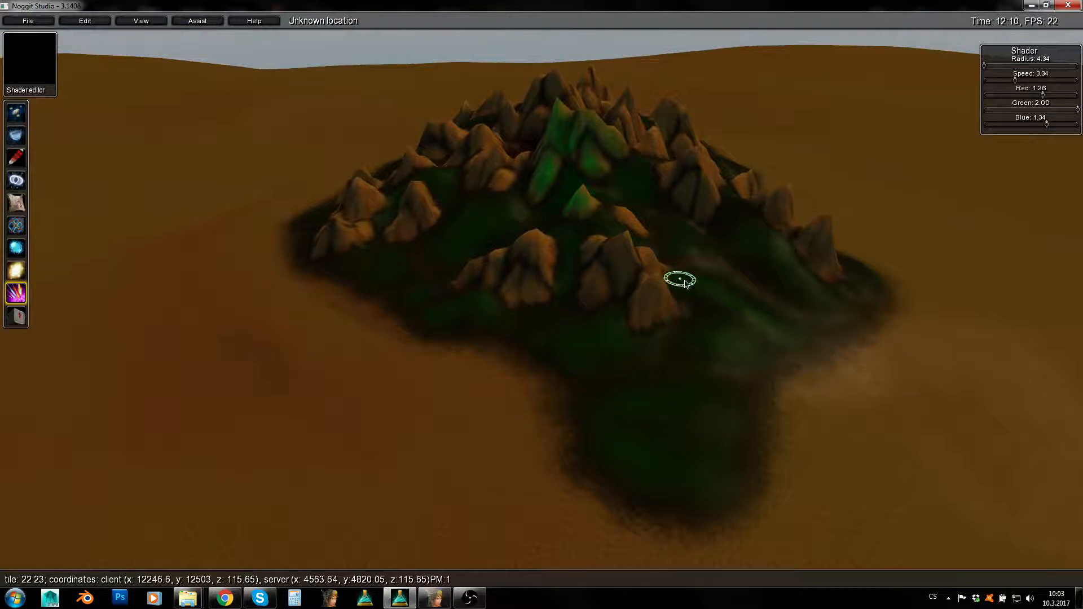
pyautogui.moveTo(551, 299); pyautogui.dragTo(701, 259, button='right')
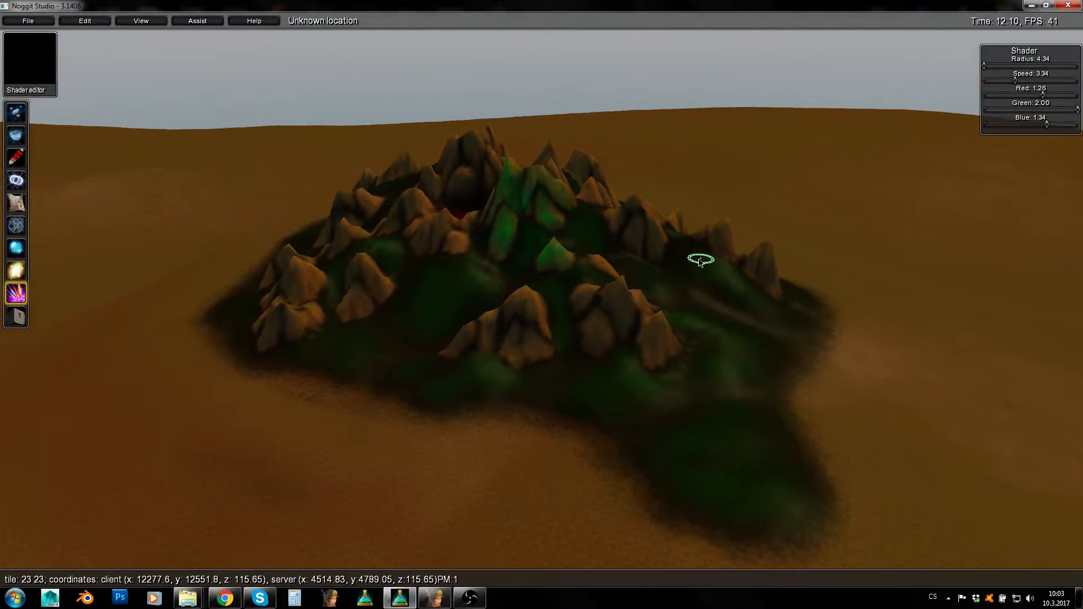